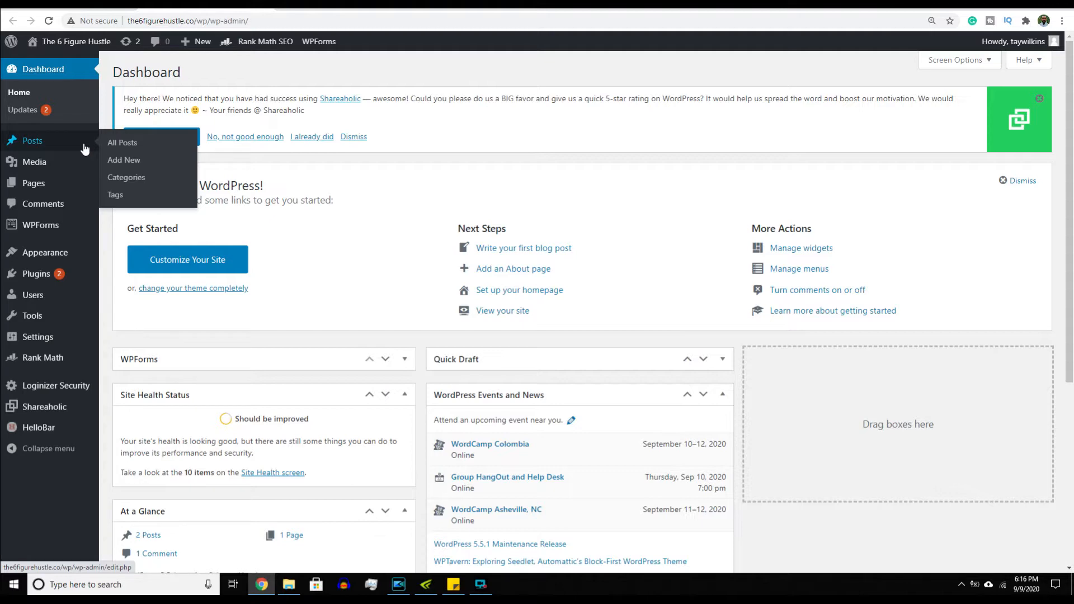
# - Open the draft post "Beginners Guide To Affiliate Marketing: 7 Steps To Passive Income" from the posts list for editing
pyautogui.click(84, 149)
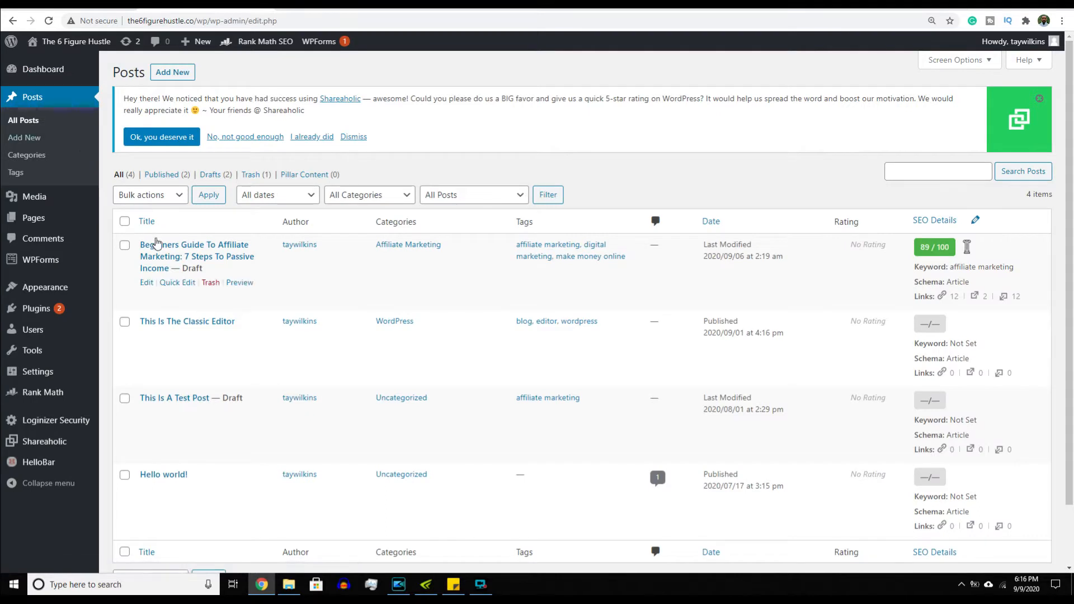
pyautogui.click(148, 283)
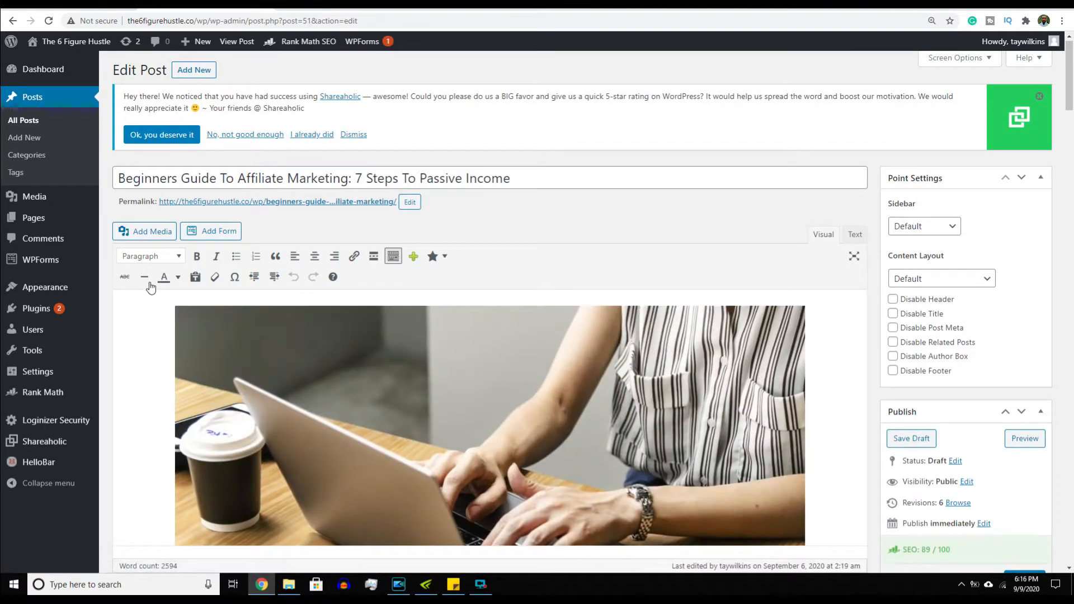
pyautogui.scroll(-2, 150, 287)
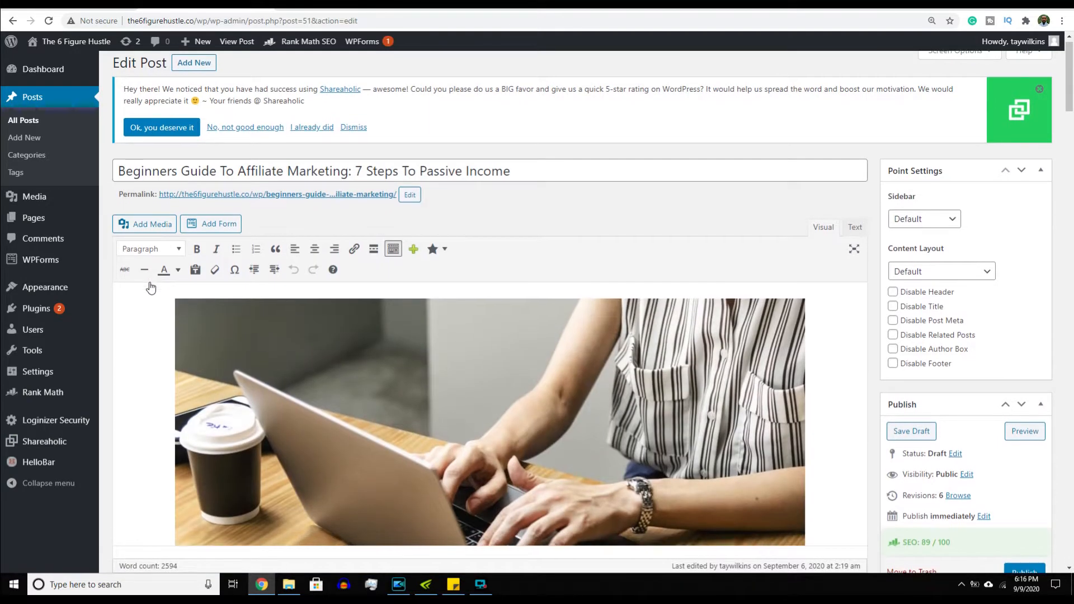
pyautogui.scroll(-1, 151, 287)
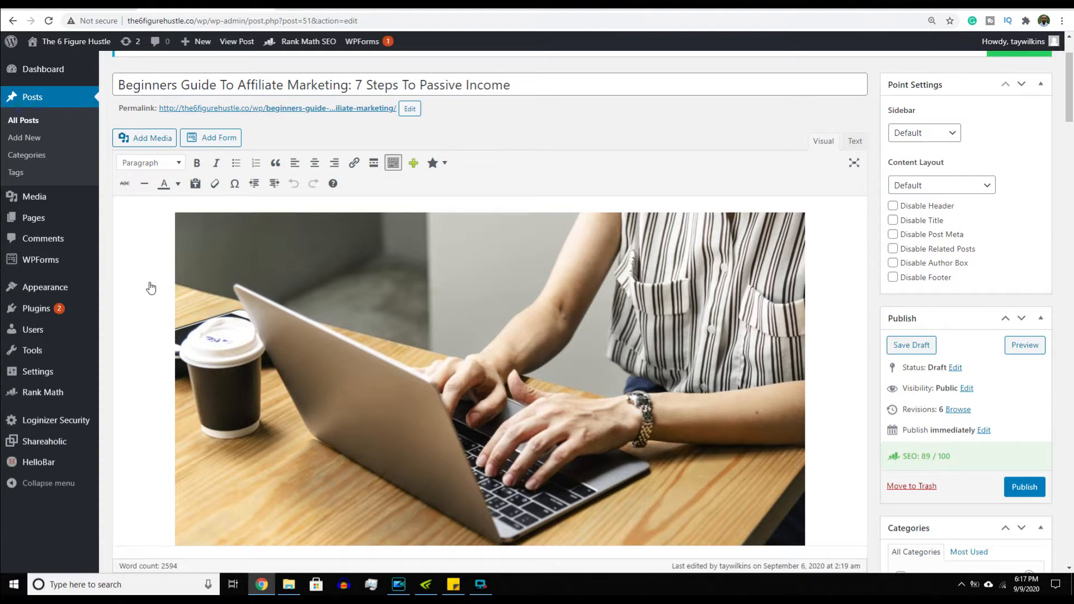
# - Highlight the full post title and the keyword "Affiliate Marketing" within it
pyautogui.moveTo(523, 86); pyautogui.dragTo(120, 95)
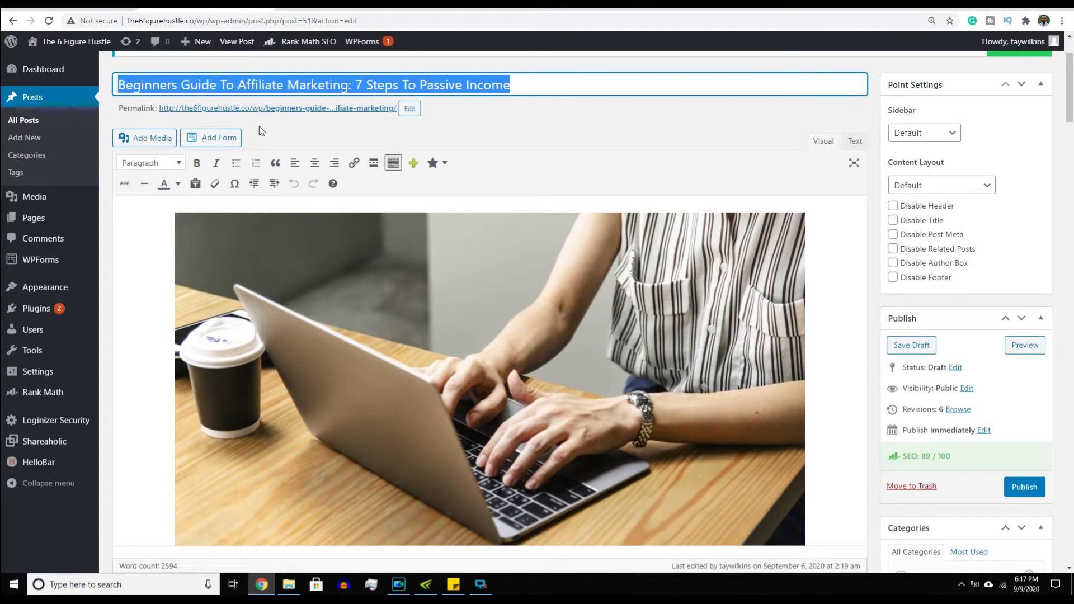
pyautogui.click(439, 119)
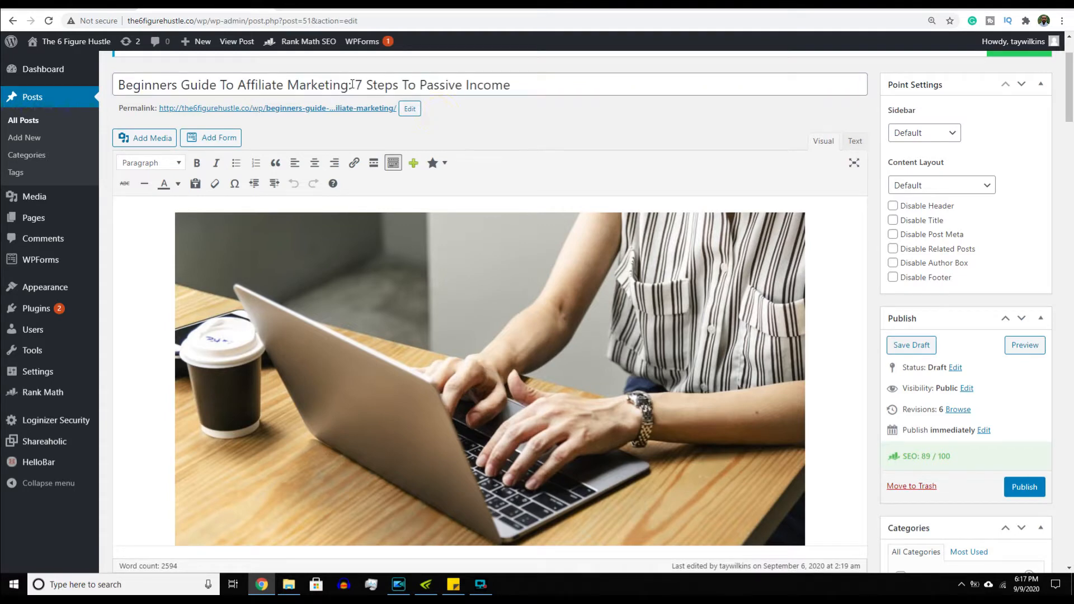
pyautogui.moveTo(349, 84); pyautogui.dragTo(236, 84)
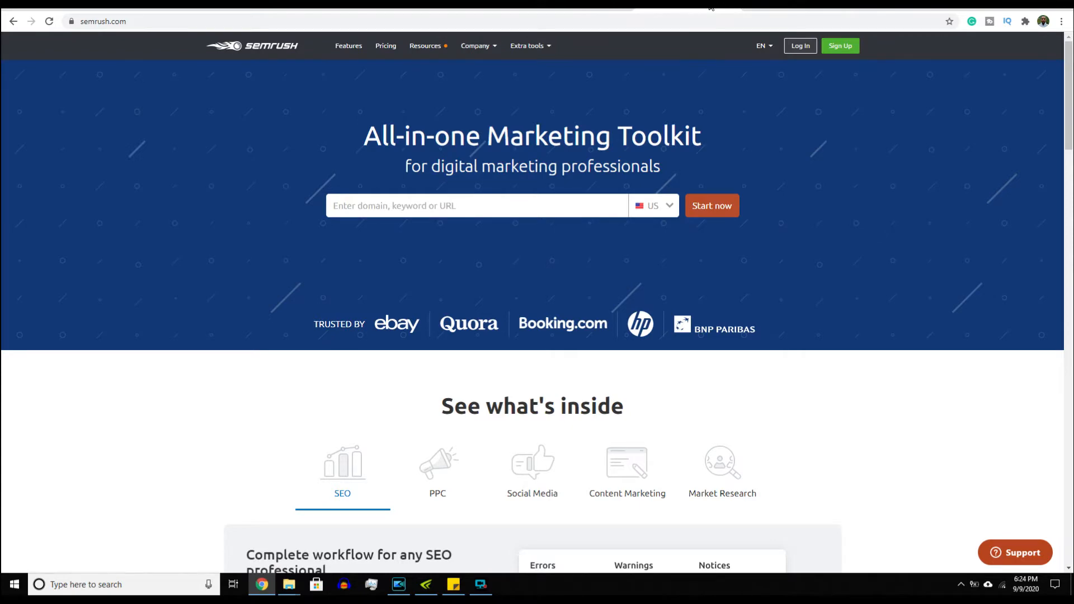
# - Switch from the SEMrush site to the SimilarWeb site to view it as another research tool
pyautogui.click(890, 5)
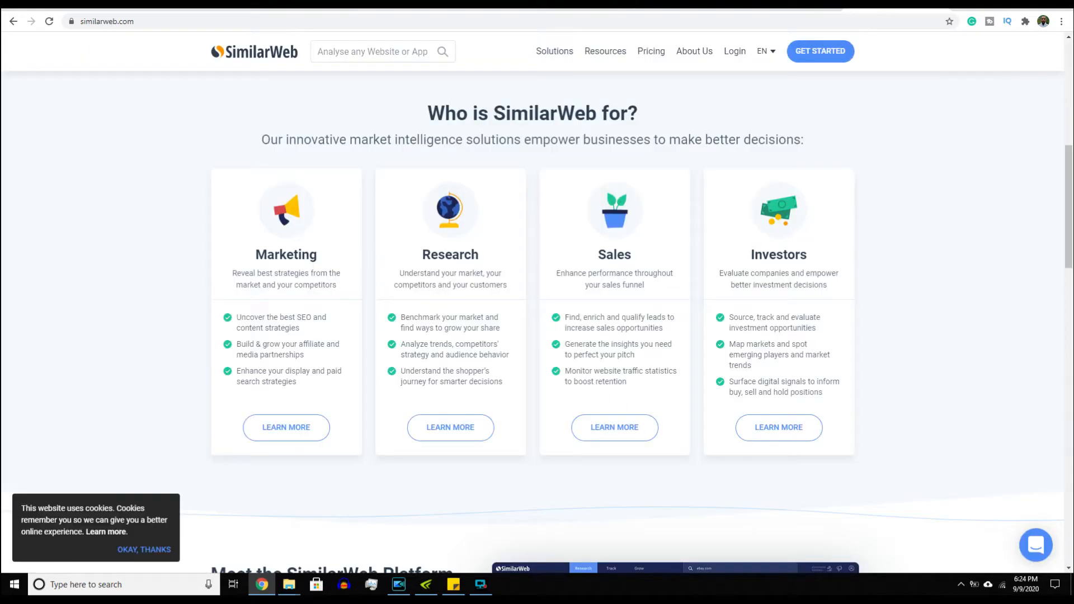
pyautogui.click(810, 7)
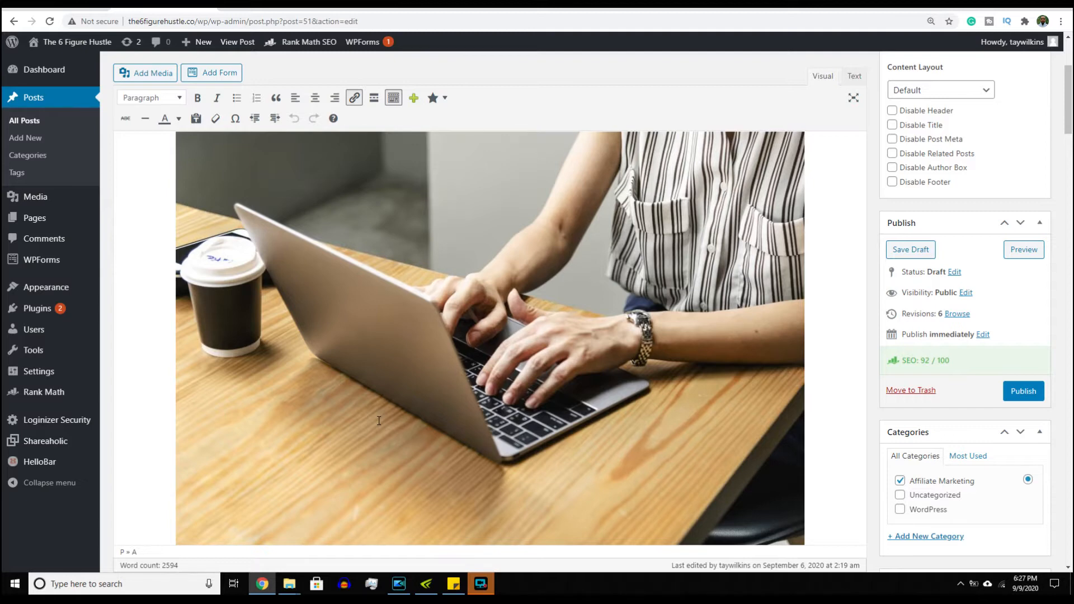
# - Open pixabay.com in a new browser tab and look through its free stock images
pyautogui.click(960, 9)
pyautogui.write('pixabay.com')
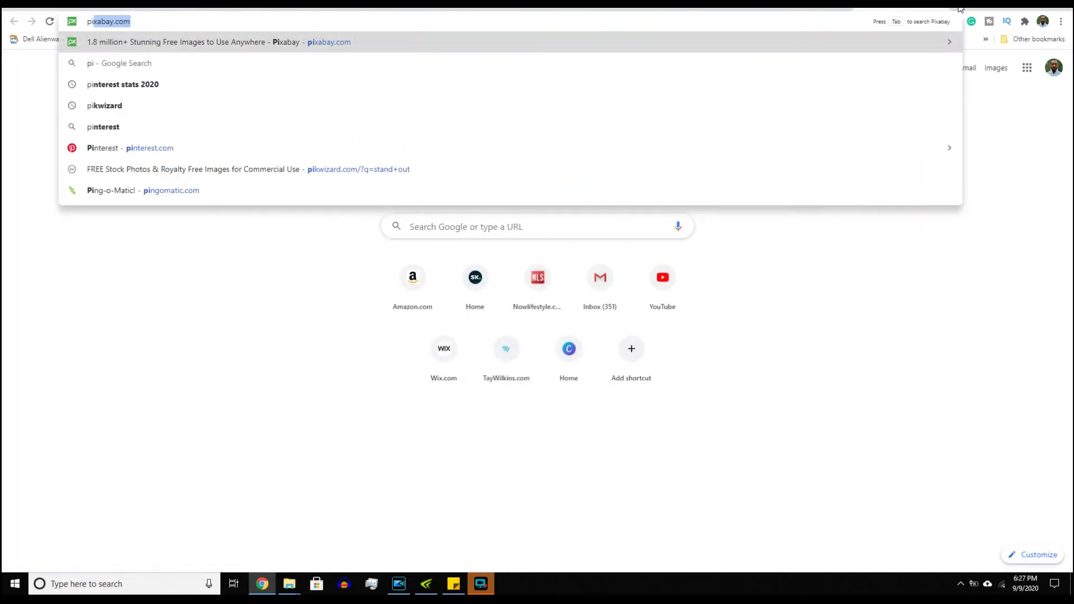
pyautogui.press('Return')
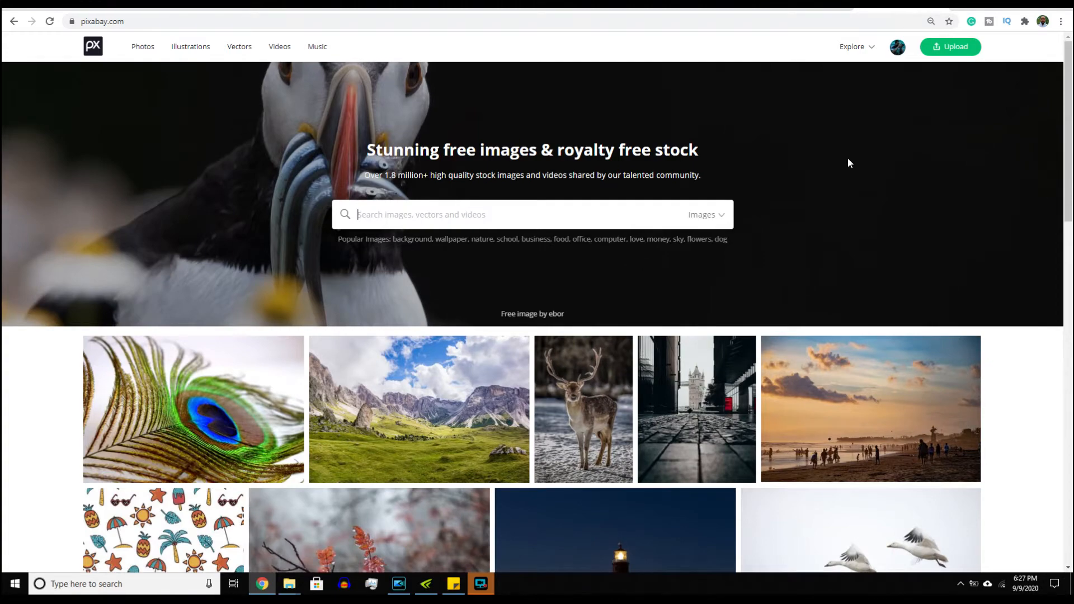
pyautogui.scroll(-7, 848, 163)
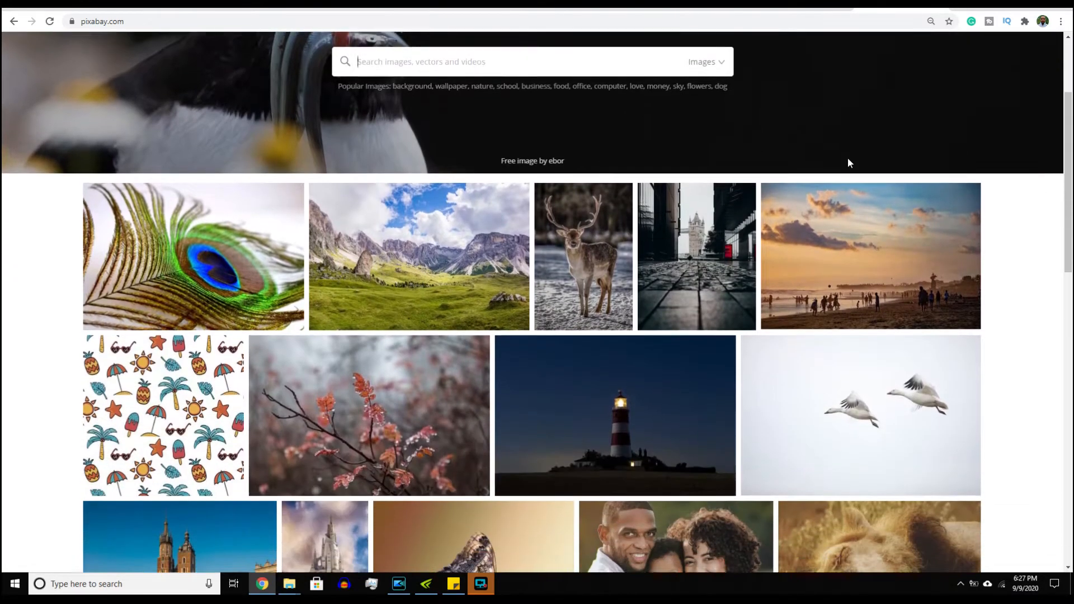
pyautogui.scroll(-4, 849, 163)
pyautogui.scroll(4, 848, 163)
pyautogui.scroll(7, 848, 163)
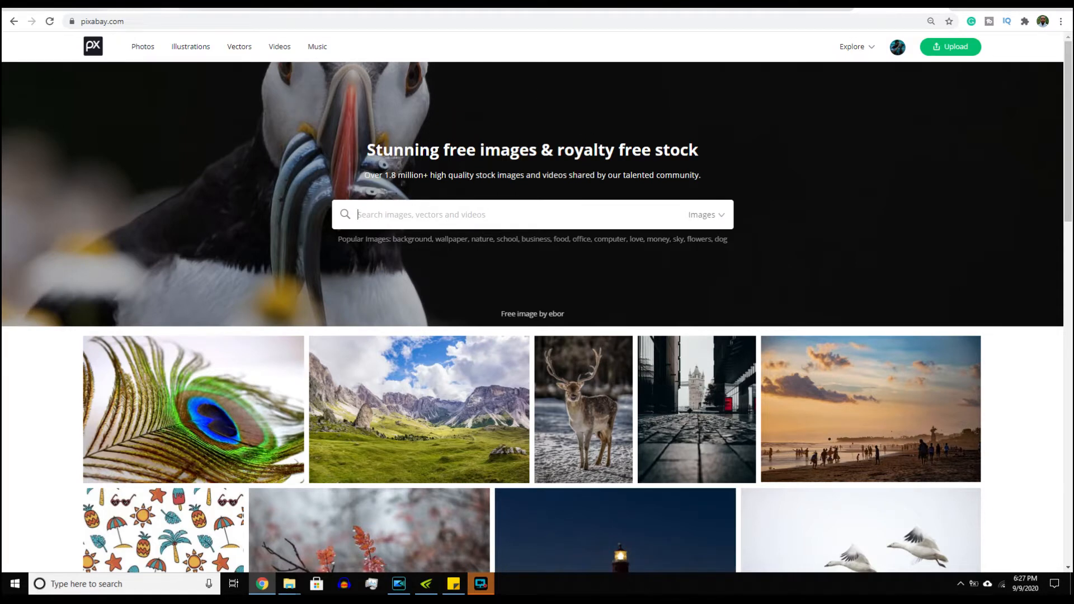
# - Return to the post, check the laptop image's alternative text and link URL in its image details, and update it
pyautogui.click(163, 8)
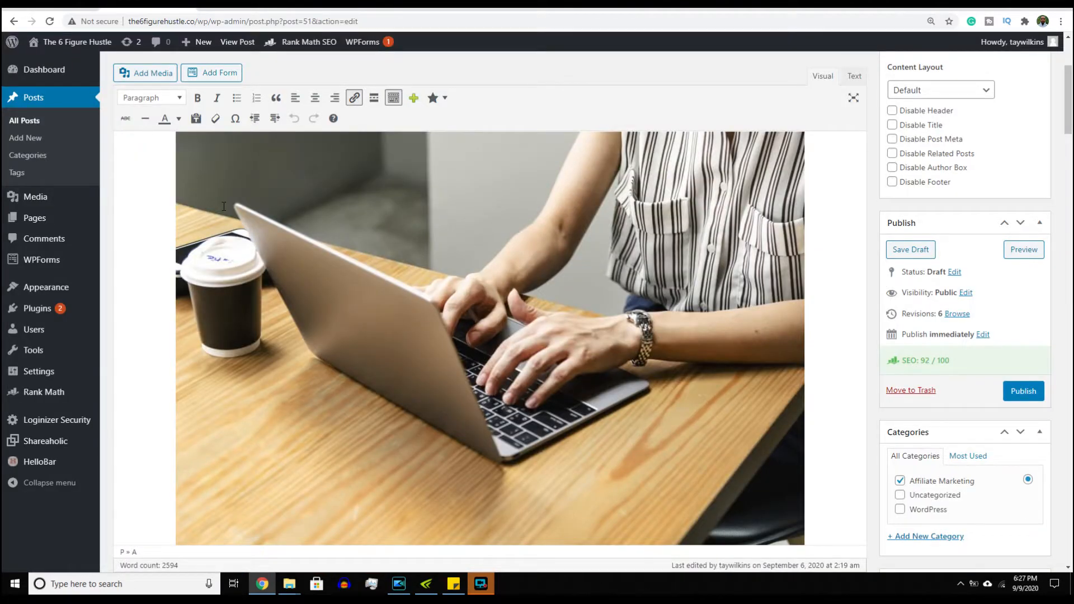
pyautogui.click(240, 225)
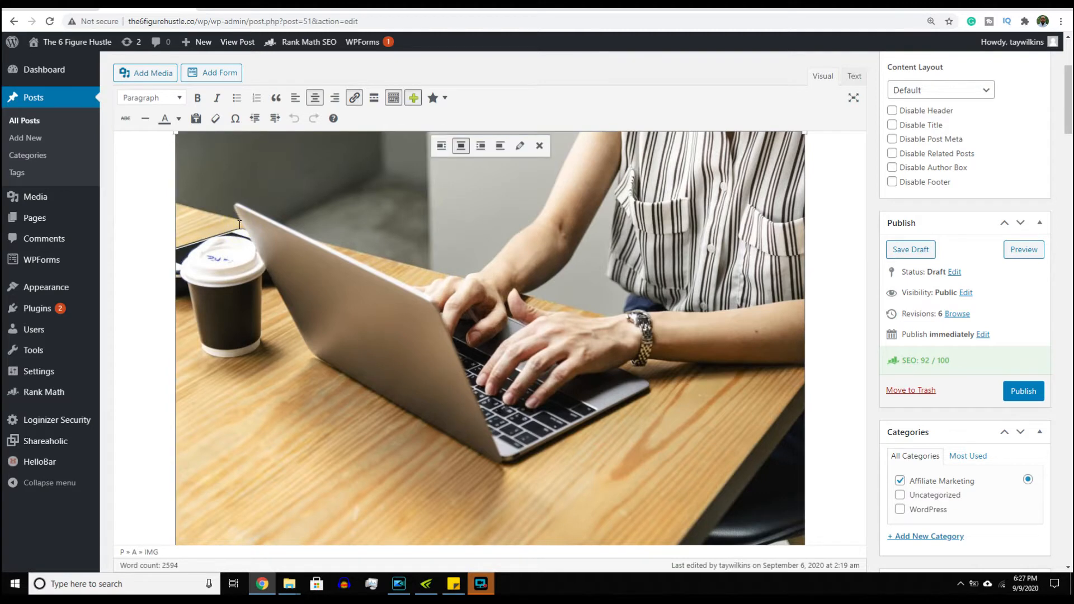
pyautogui.click(518, 148)
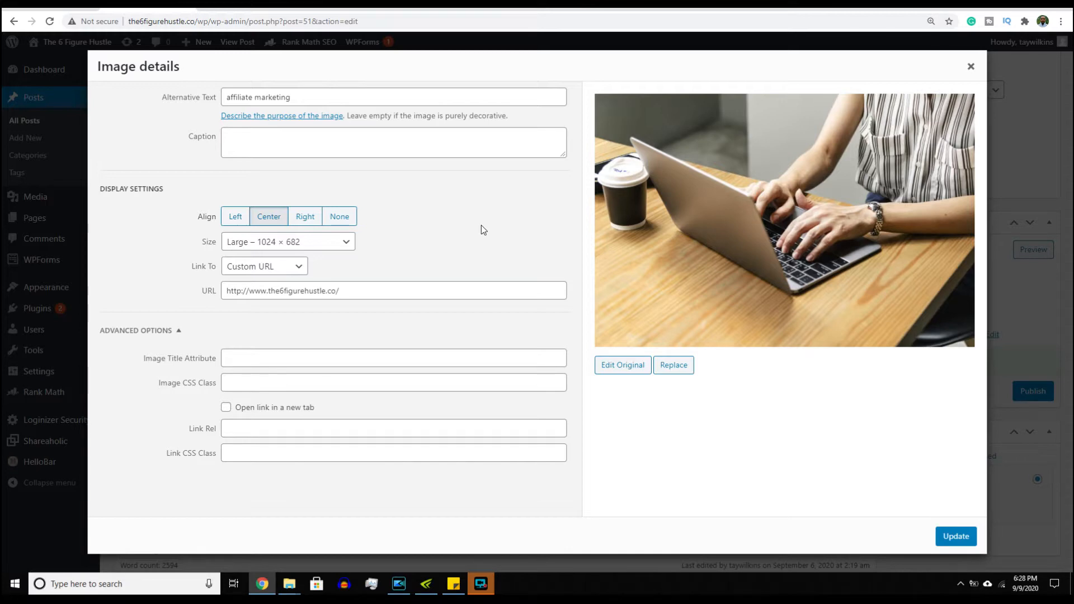
pyautogui.moveTo(296, 97); pyautogui.dragTo(224, 98)
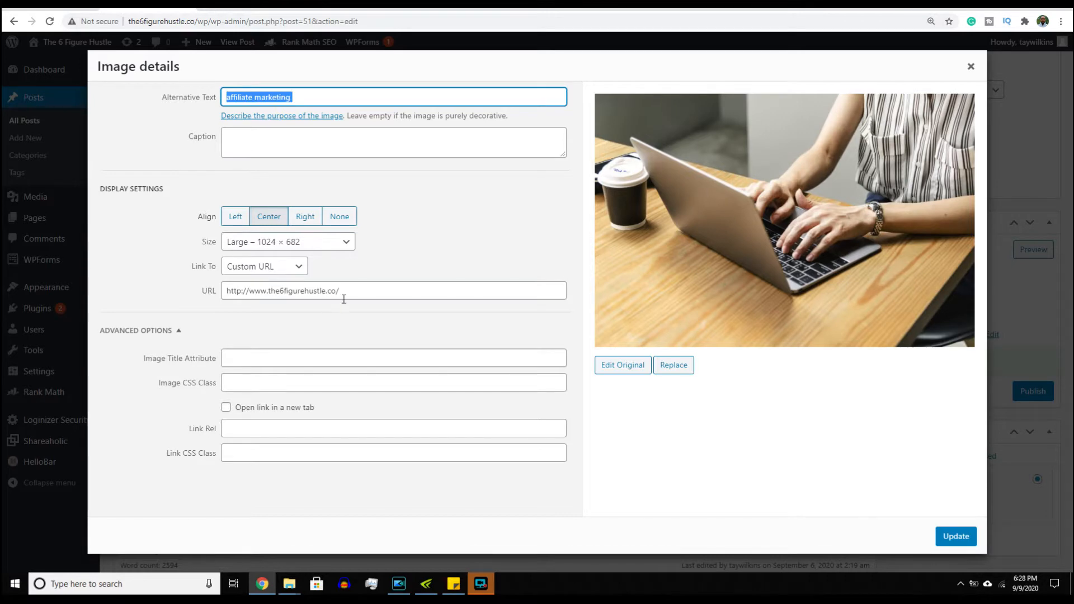
pyautogui.moveTo(347, 291); pyautogui.dragTo(217, 291)
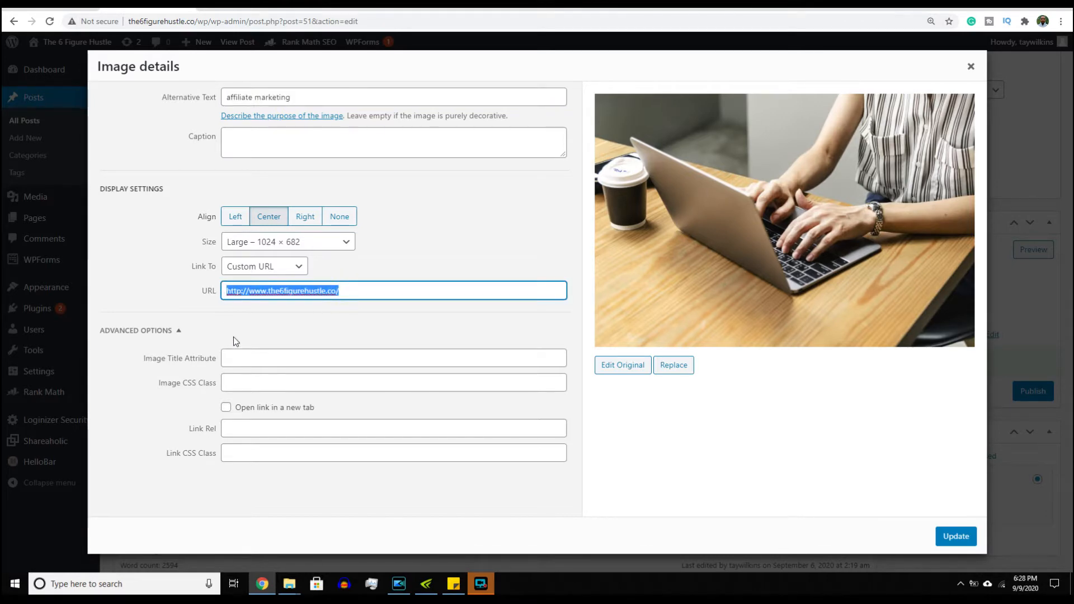
pyautogui.click(961, 538)
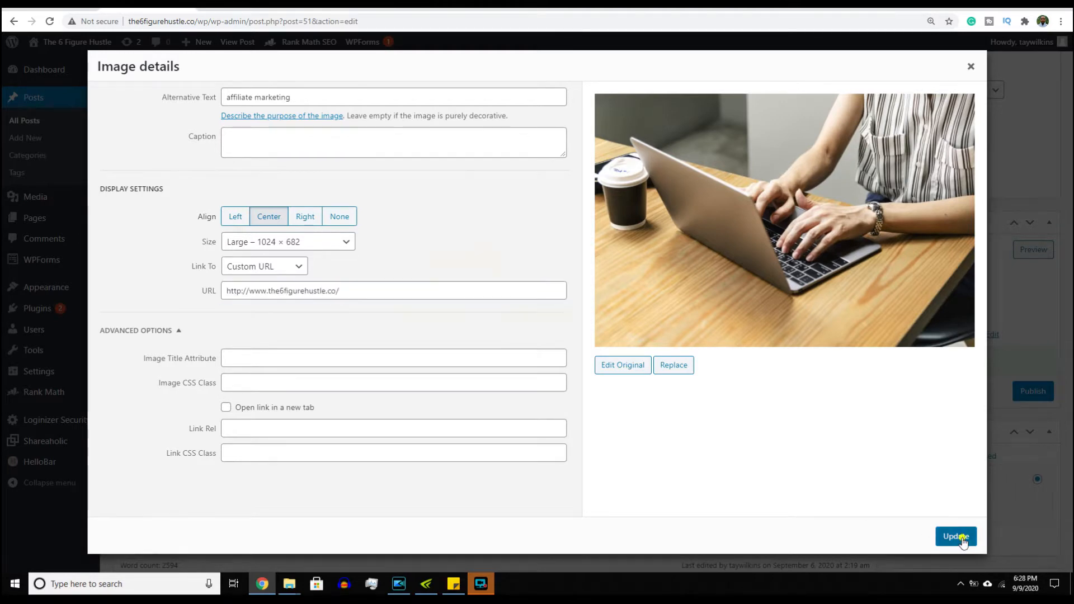
# - Highlight the post's introductory paragraph below the laptop image
pyautogui.scroll(-4, 858, 462)
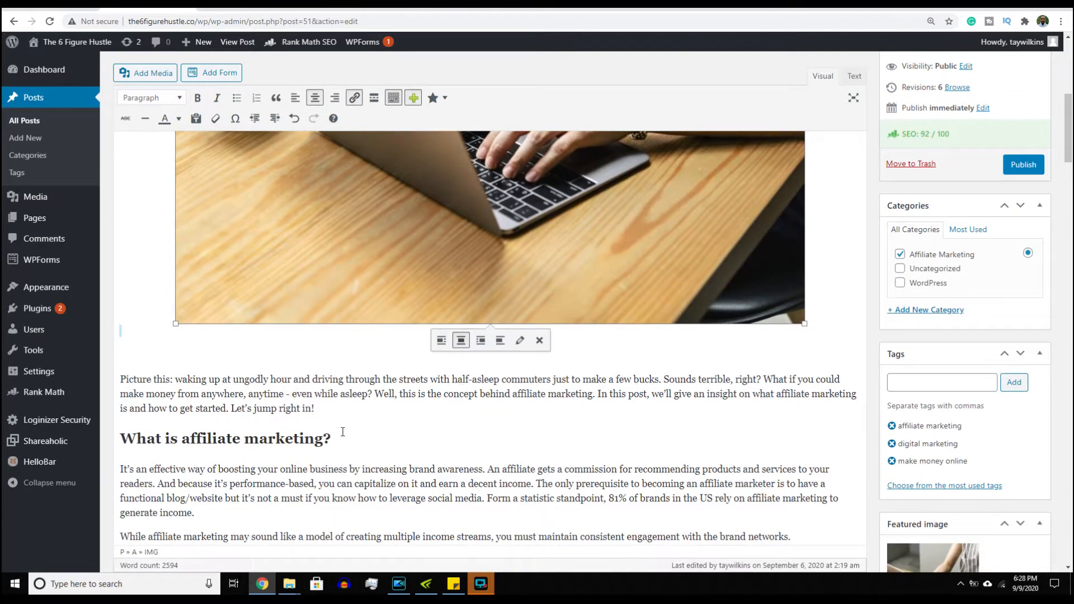
pyautogui.moveTo(326, 414); pyautogui.dragTo(197, 378)
pyautogui.moveTo(316, 379); pyautogui.dragTo(142, 340)
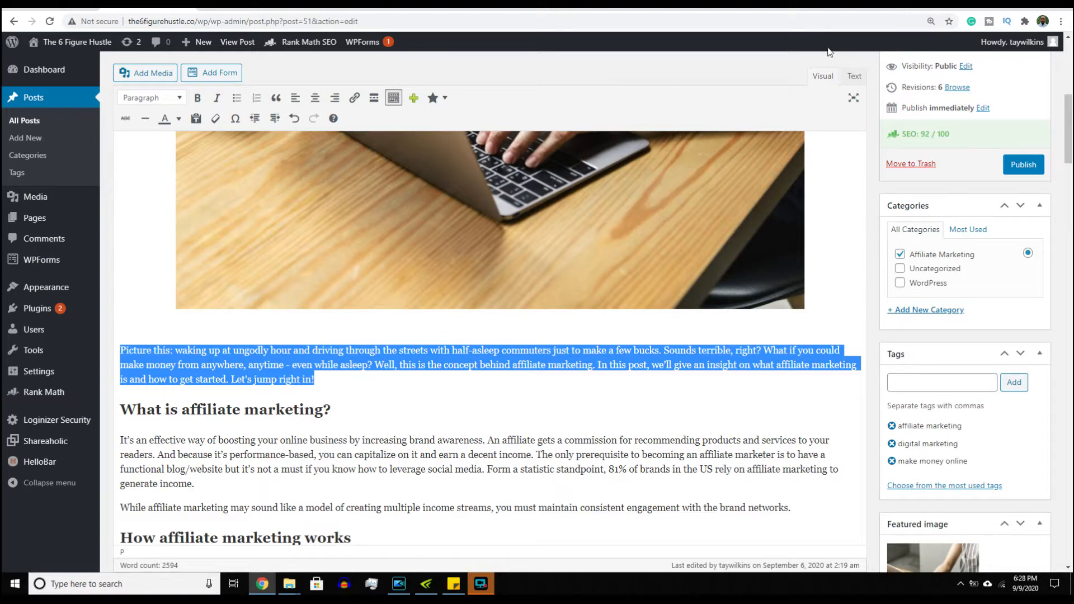
# - Search Google for "pixaba" and highlight the description text of the Pixabay search result
pyautogui.click(901, 10)
pyautogui.click(852, 21)
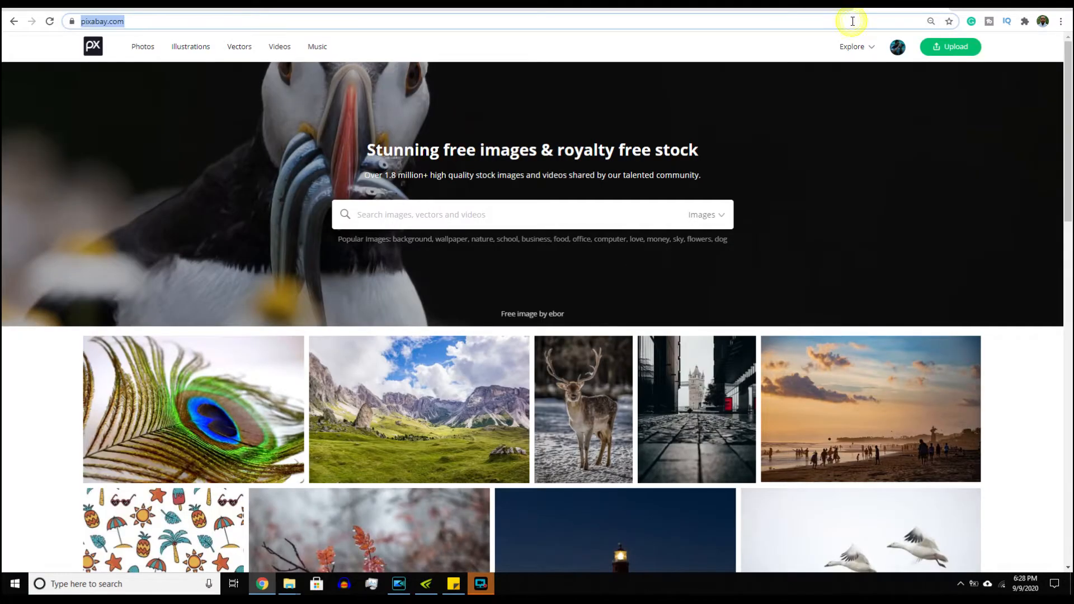
pyautogui.write('pixabay')
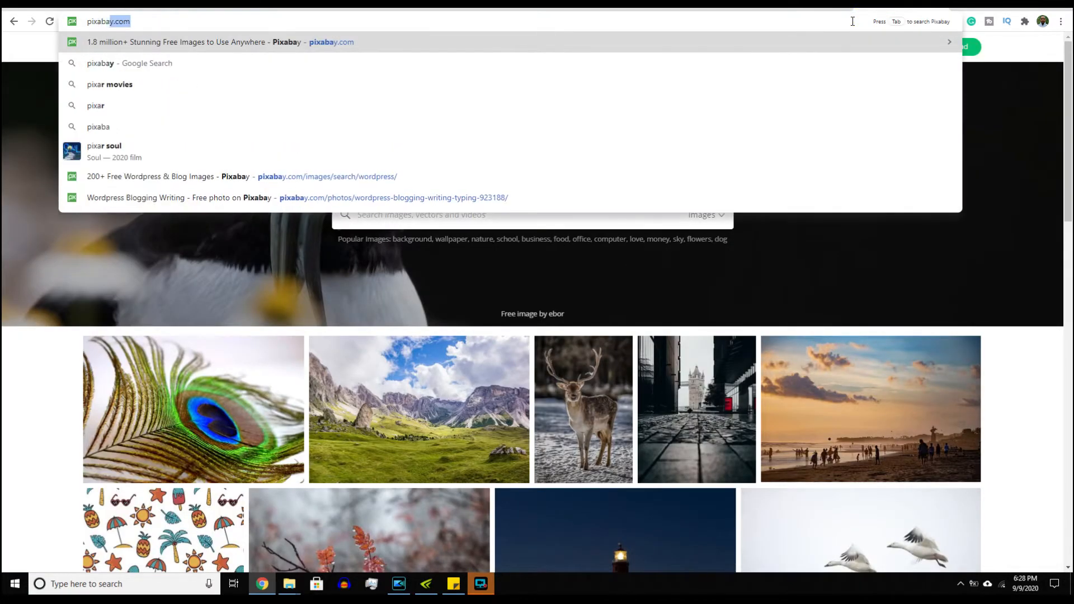
pyautogui.press('BackSpace')
pyautogui.press('BackSpace')
pyautogui.press('Return')
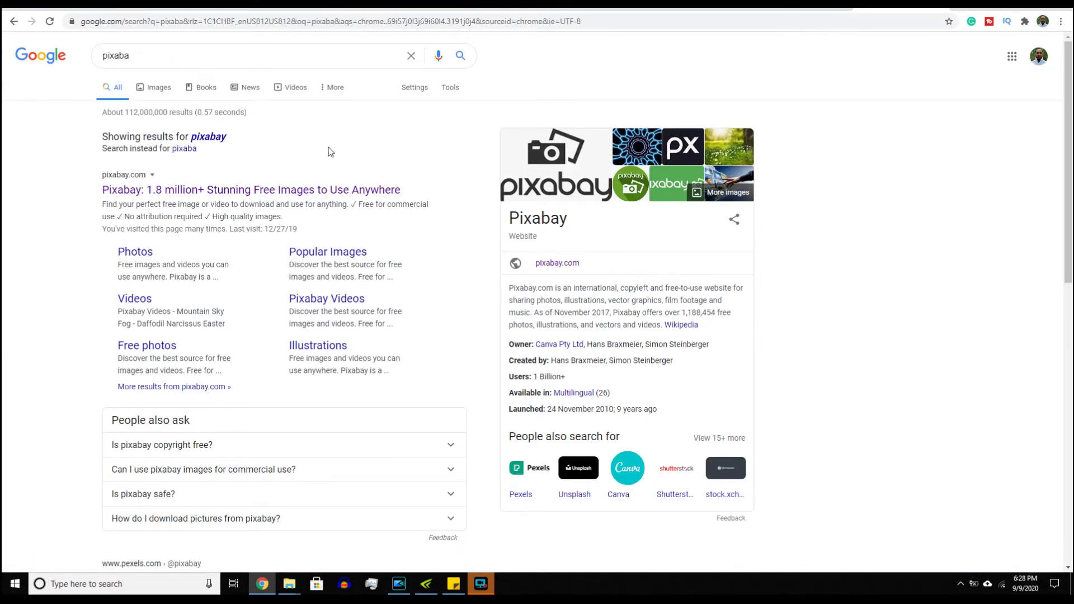
pyautogui.moveTo(299, 220); pyautogui.dragTo(102, 206)
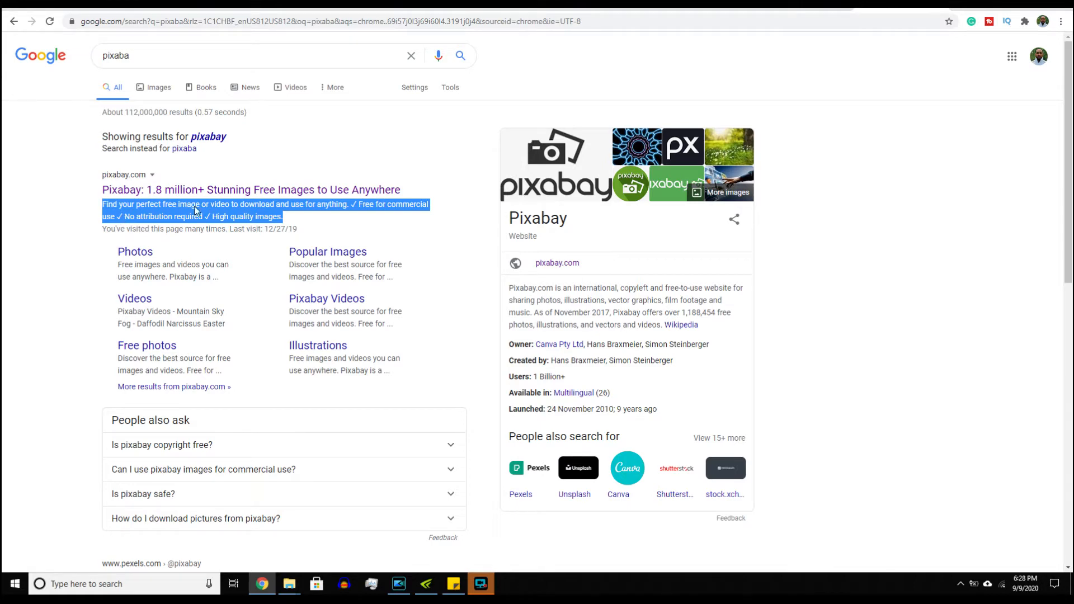
# - Return to the post, open the Rank Math snippet editor and place the cursor in its Description field
pyautogui.click(153, 8)
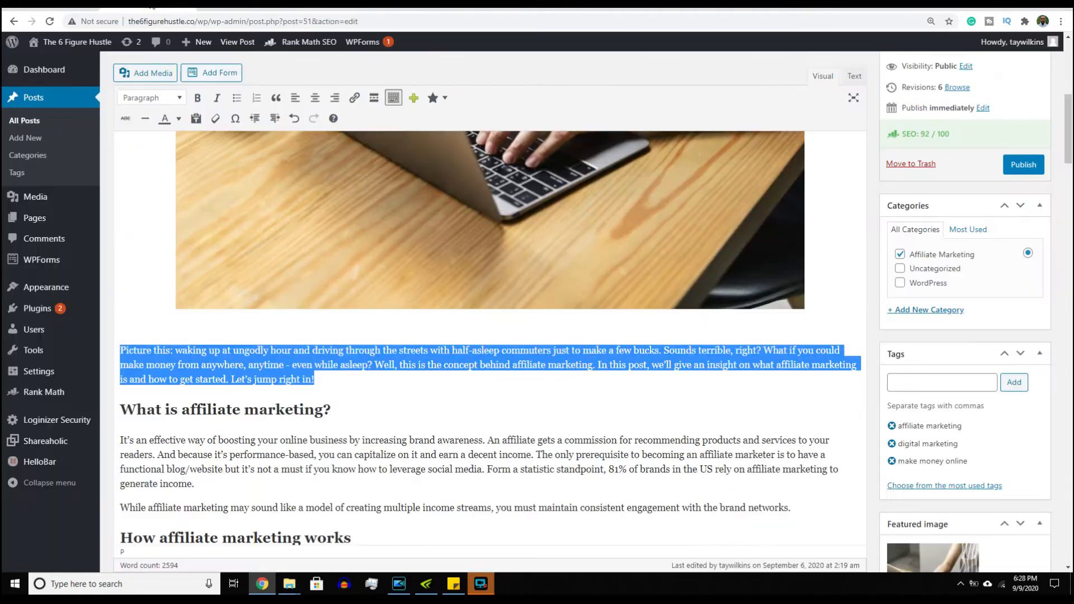
pyautogui.click(201, 337)
pyautogui.scroll(-20, 201, 337)
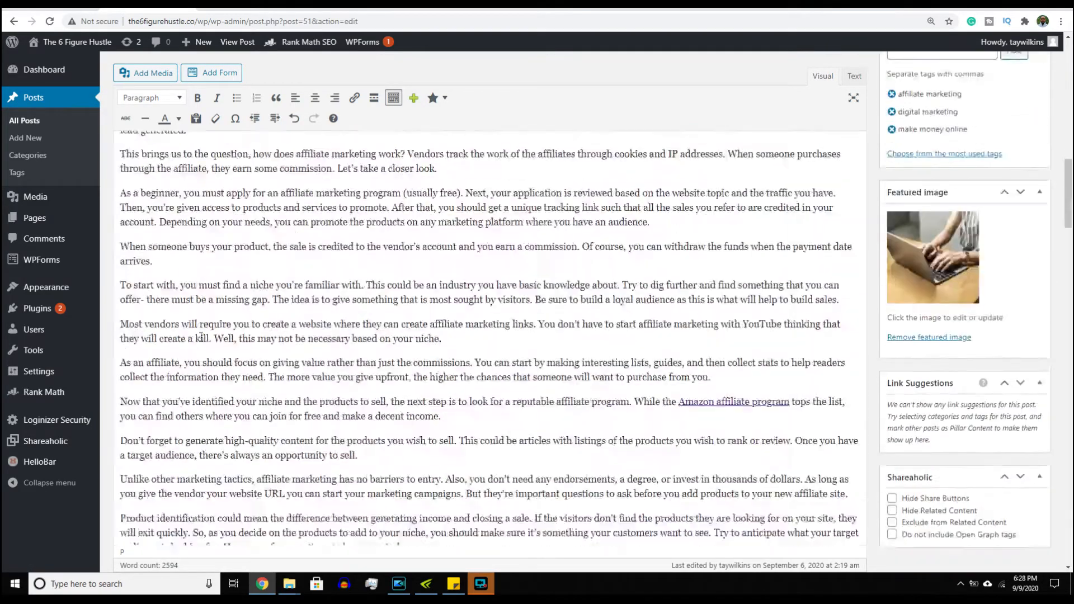
pyautogui.scroll(-15, 201, 337)
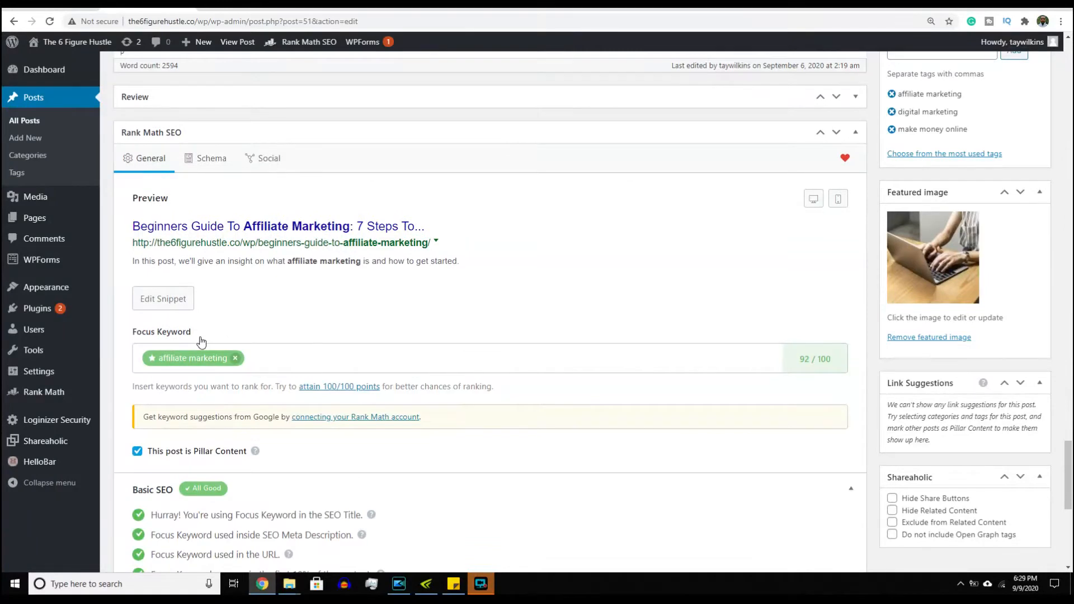
pyautogui.click(169, 302)
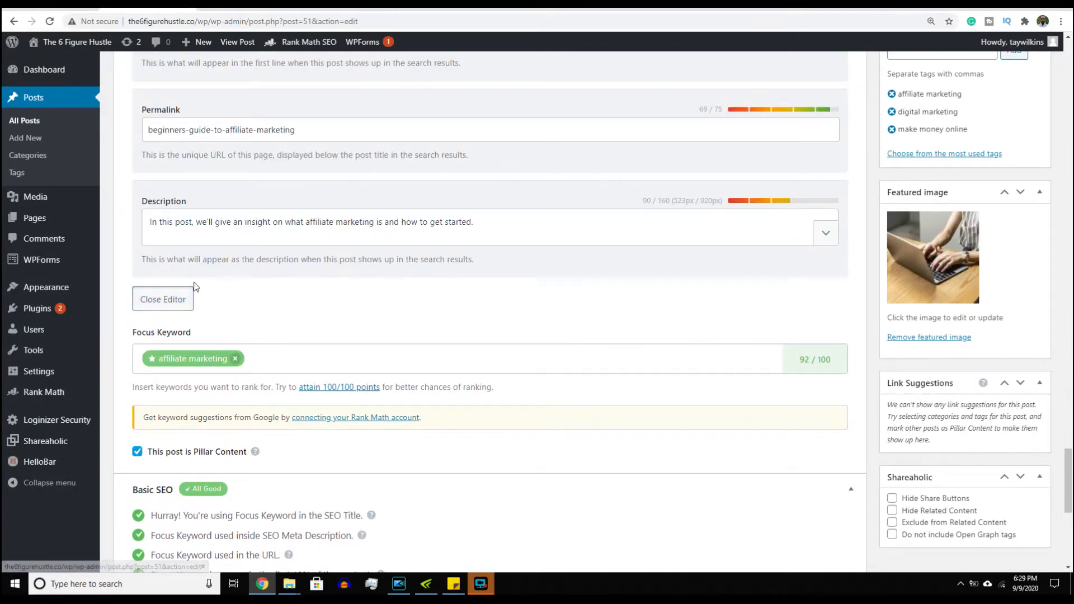
pyautogui.scroll(3, 196, 273)
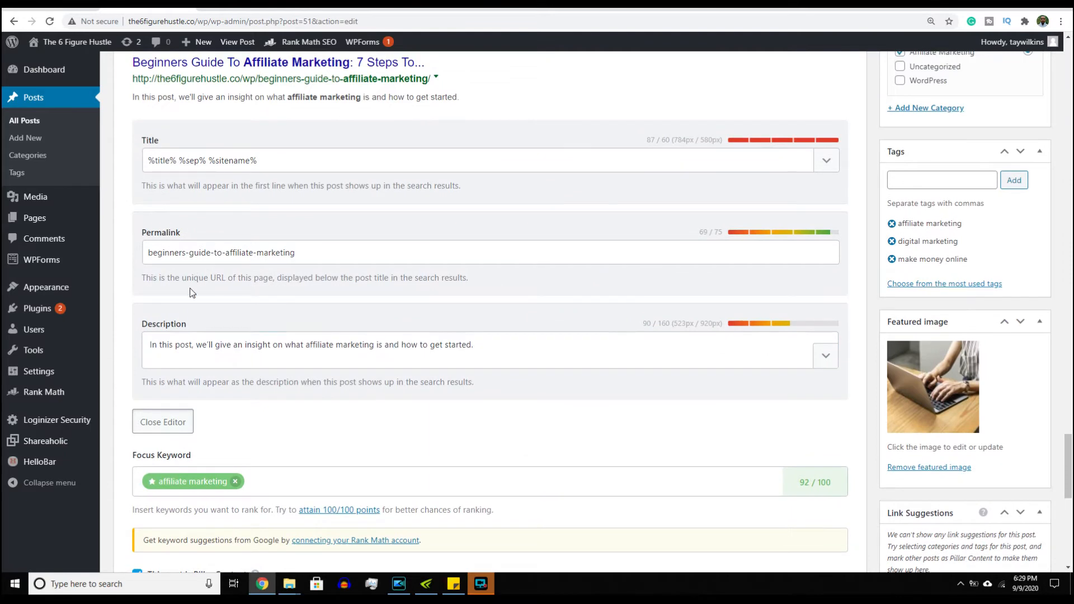
pyautogui.click(169, 344)
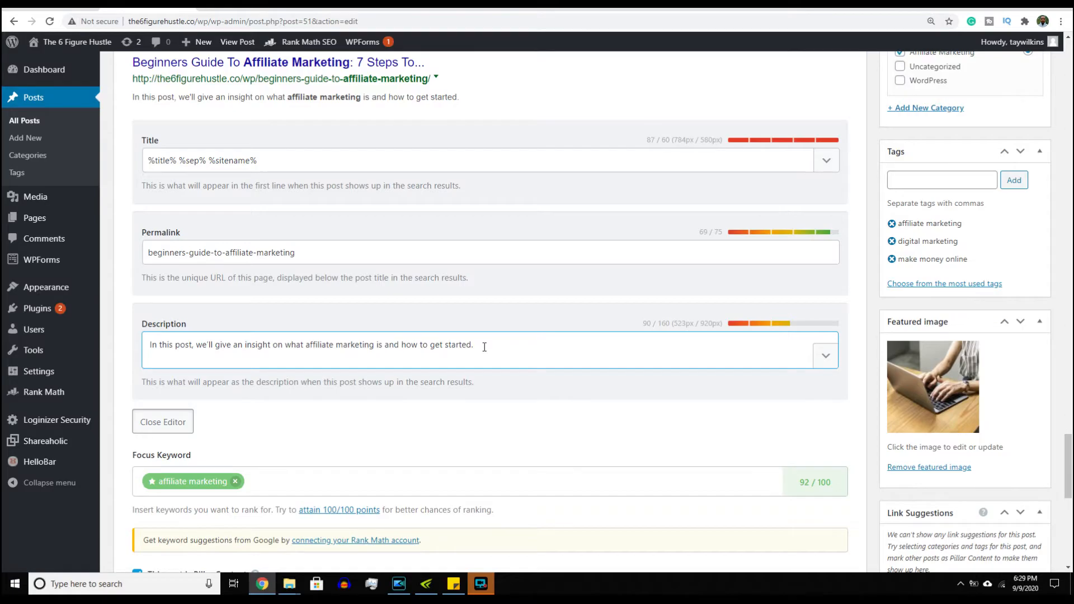
# - Go back to the post body to examine the introduction and the first section headings
pyautogui.scroll(15, 484, 347)
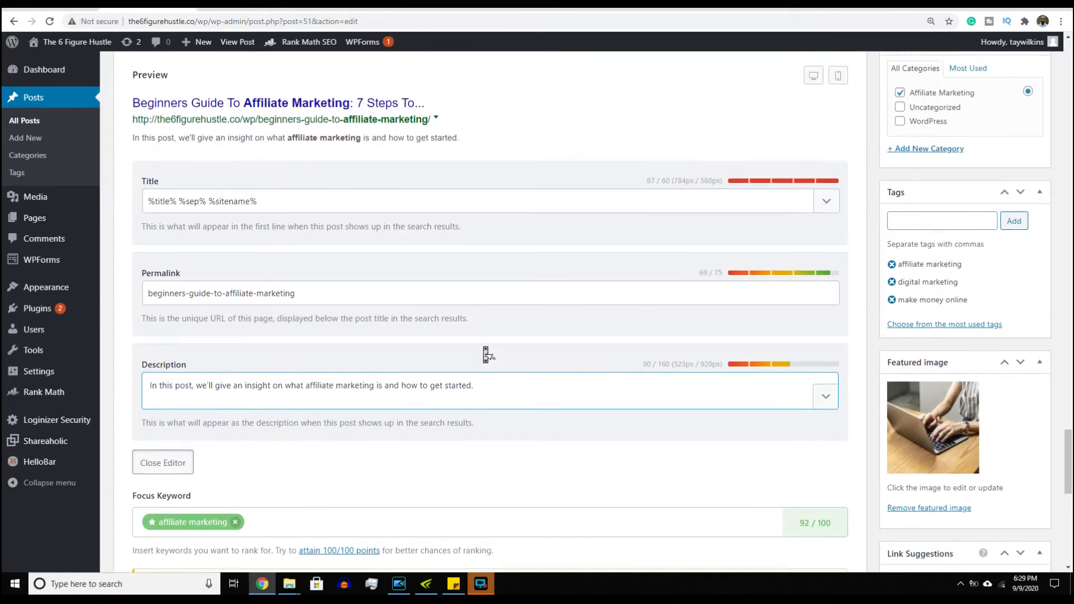
pyautogui.scroll(15, 485, 347)
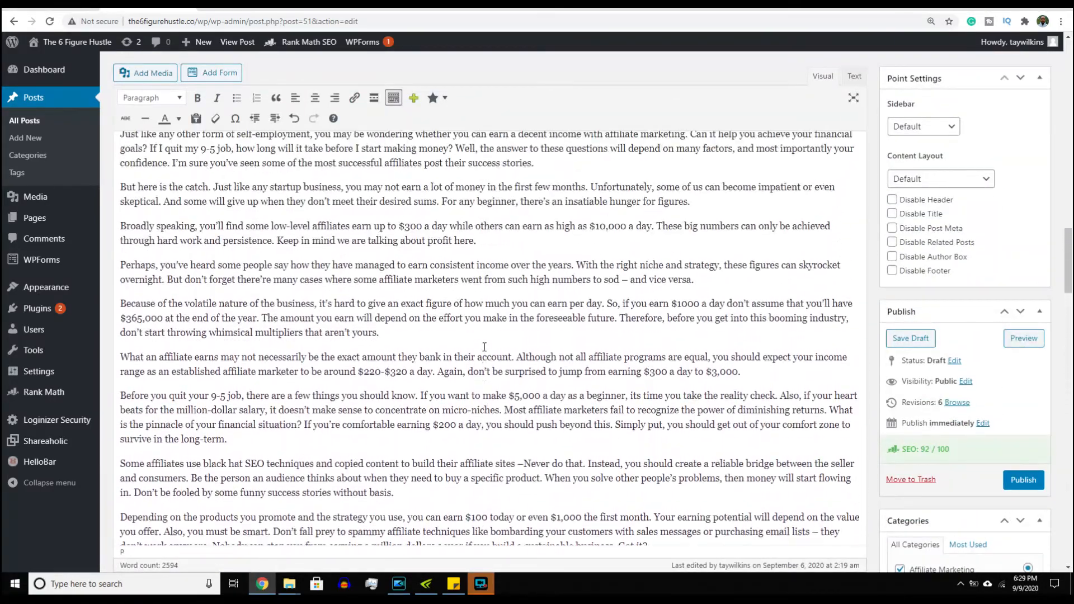
pyautogui.scroll(-6, 484, 347)
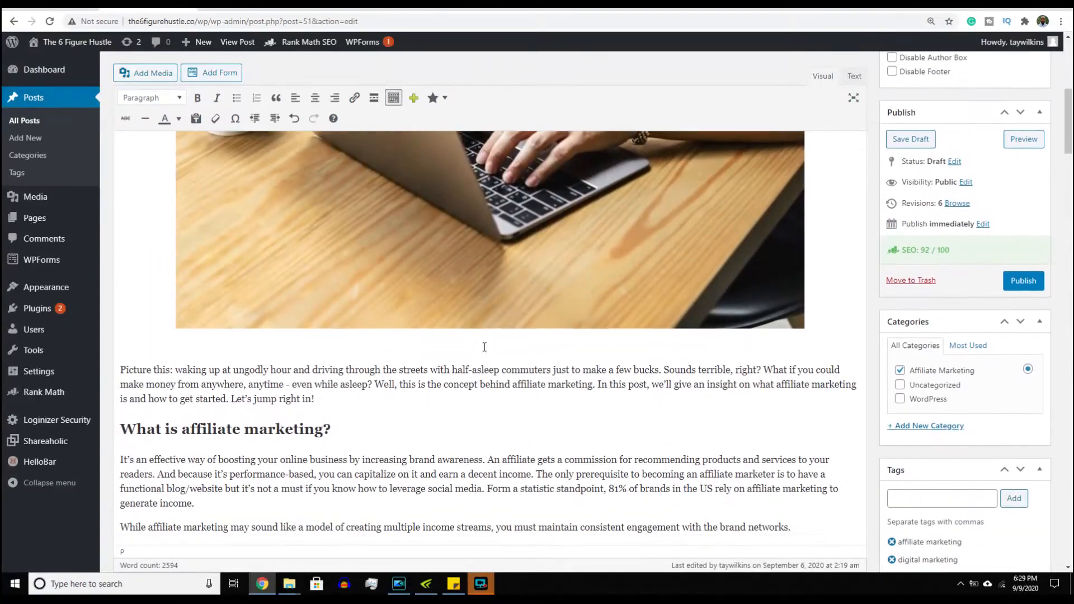
pyautogui.scroll(-1, 484, 347)
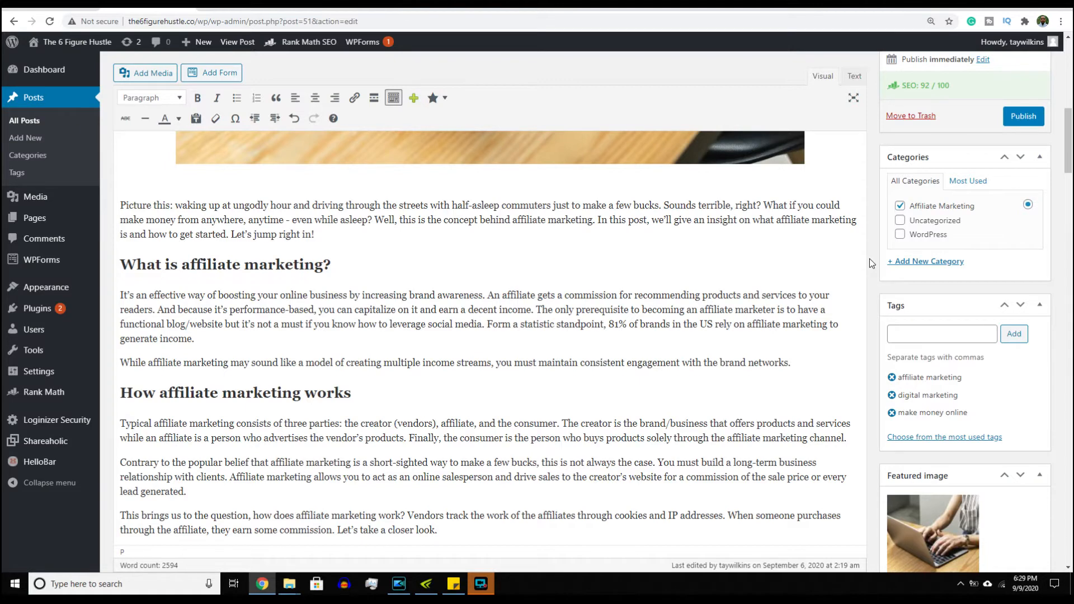
# - Preview the draft post and examine the Table of Contents below the introduction
pyautogui.scroll(3, 870, 259)
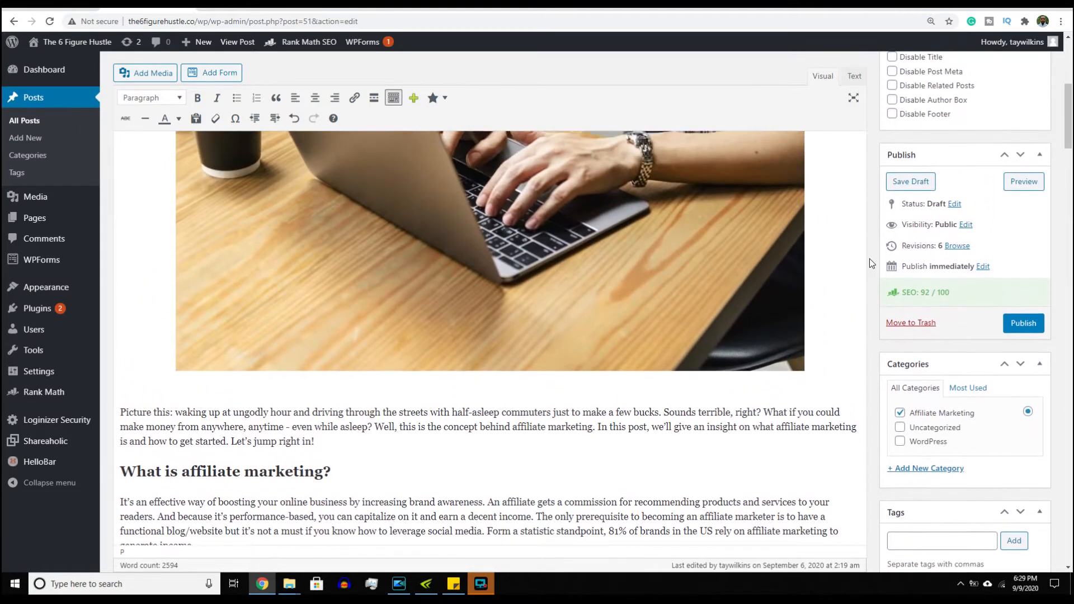
pyautogui.scroll(2, 869, 258)
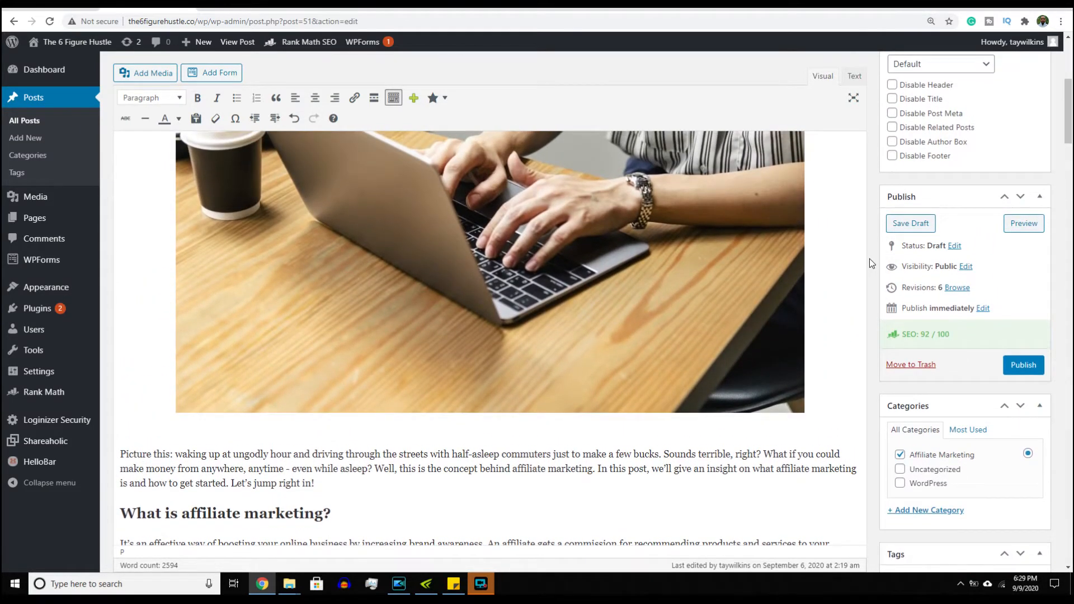
pyautogui.click(1025, 224)
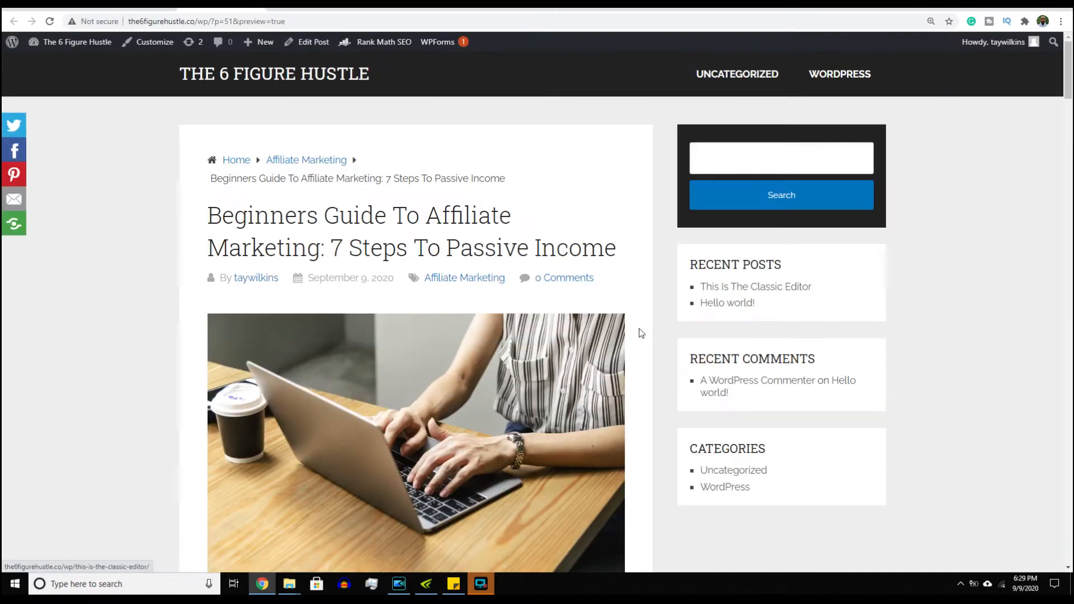
pyautogui.scroll(-8, 641, 334)
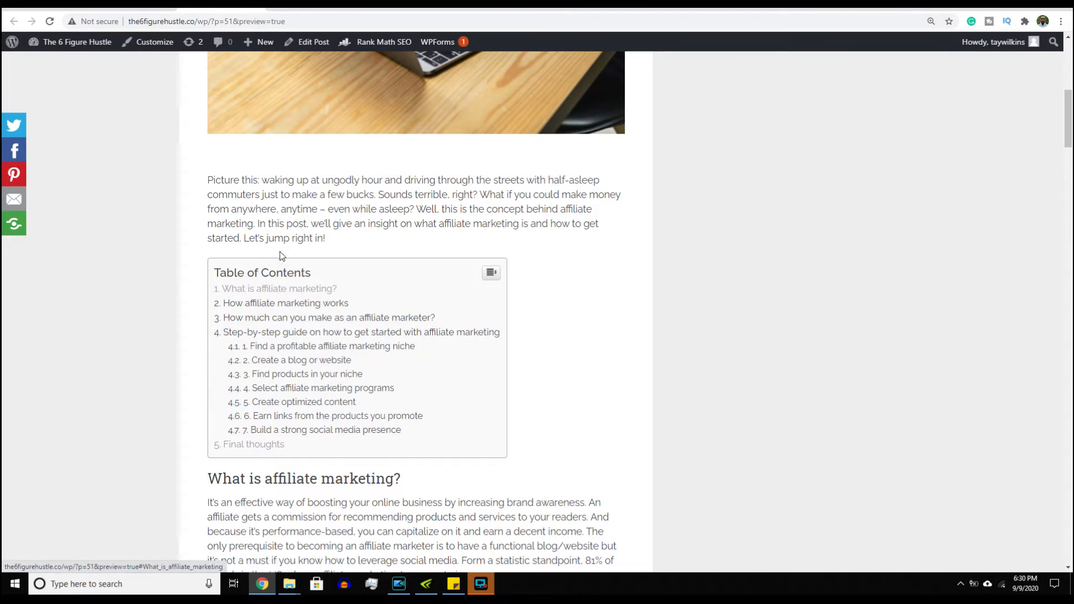
# - Return to the post editor, select the "What is affiliate marketing?" heading and view the available heading formats without changing it
pyautogui.click(147, 9)
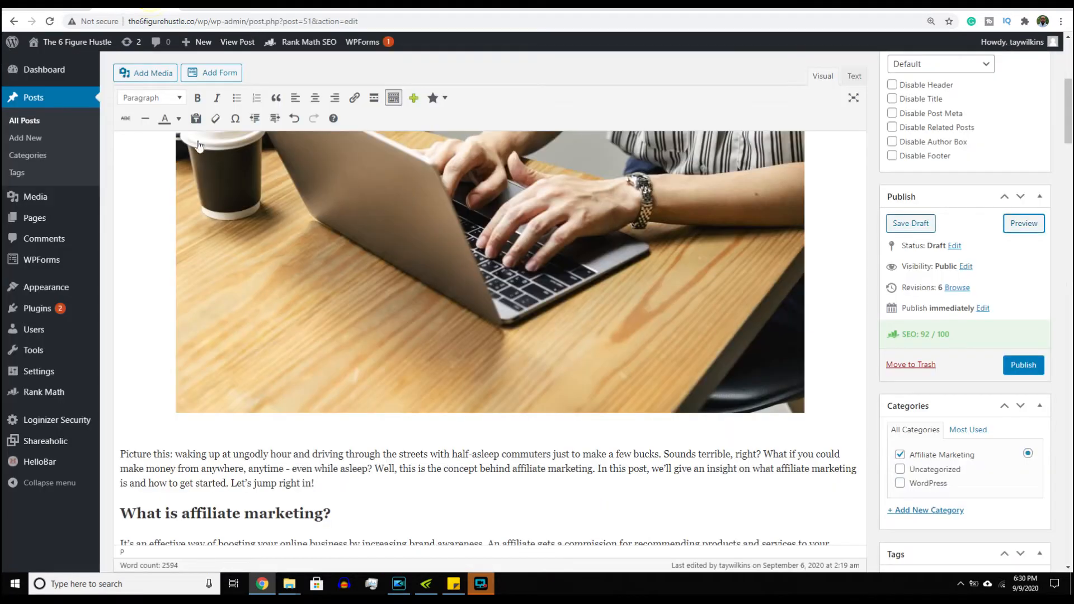
pyautogui.scroll(-1, 252, 424)
pyautogui.scroll(-2, 251, 424)
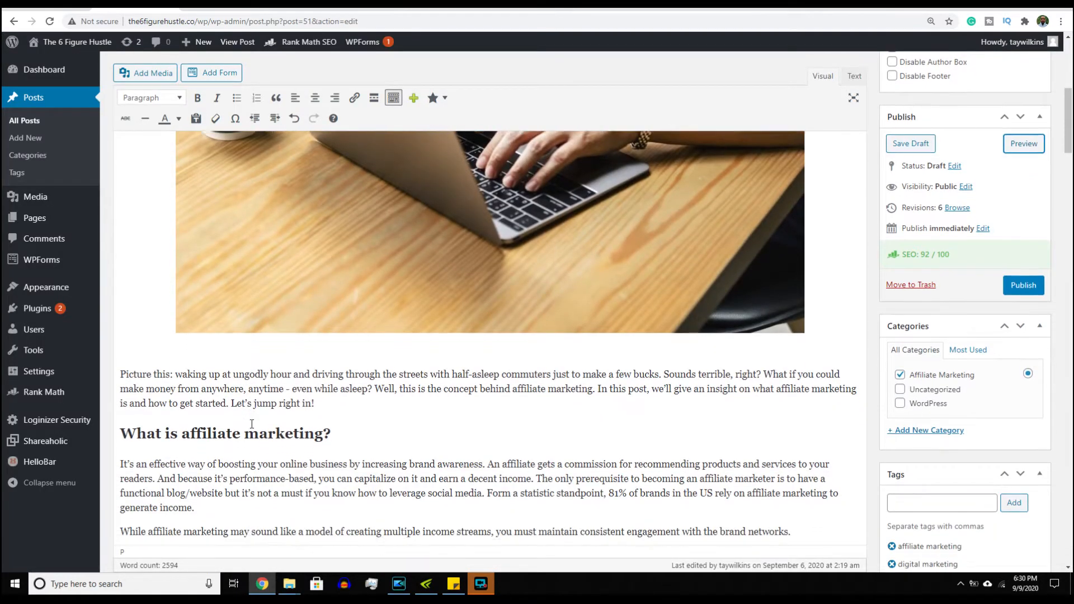
pyautogui.moveTo(337, 376); pyautogui.dragTo(126, 369)
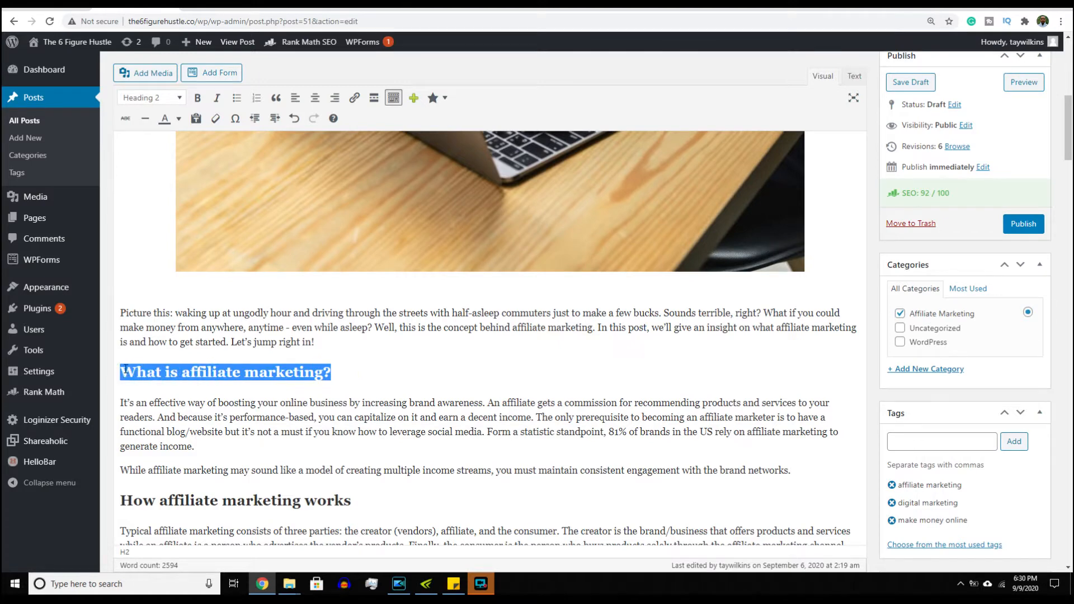
pyautogui.click(179, 98)
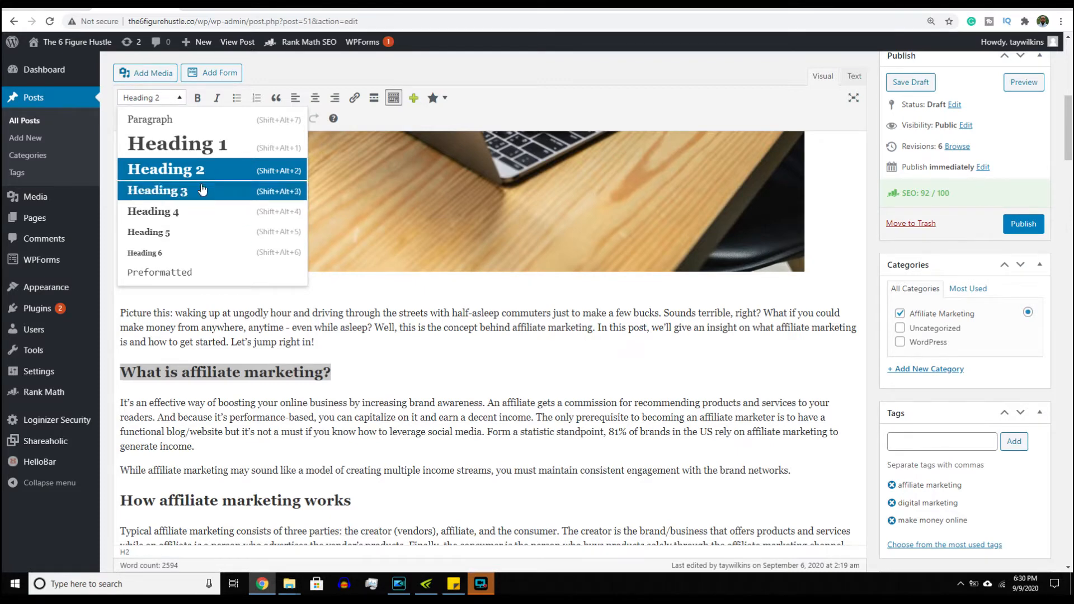
pyautogui.click(373, 291)
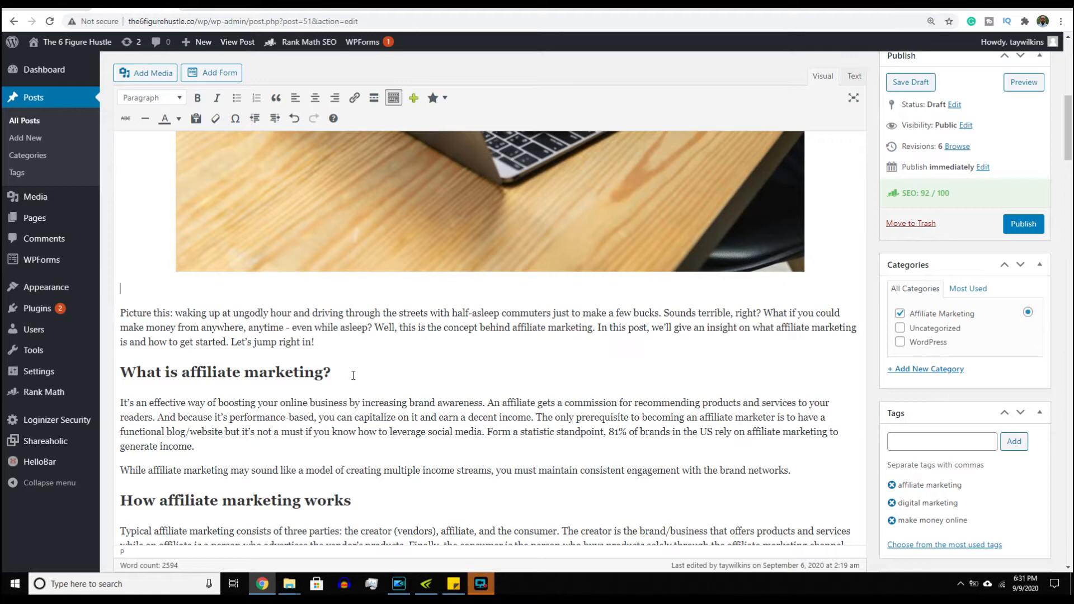
# - Highlight the "What is affiliate marketing?" heading again, and place the cursor in the "How affiliate marketing works" heading
pyautogui.scroll(-1, 354, 376)
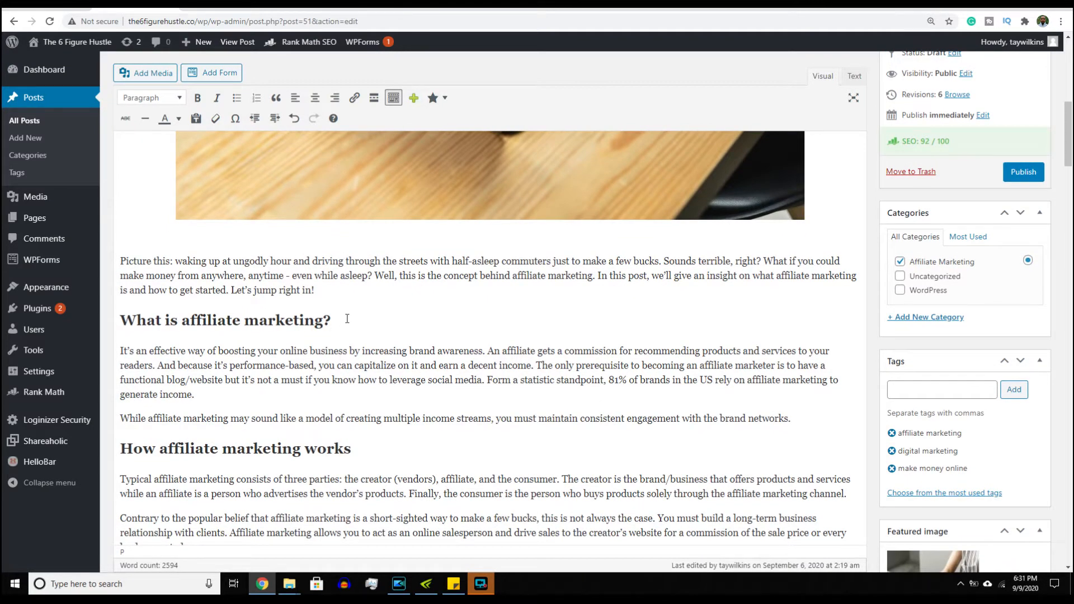
pyautogui.moveTo(347, 318); pyautogui.dragTo(125, 317)
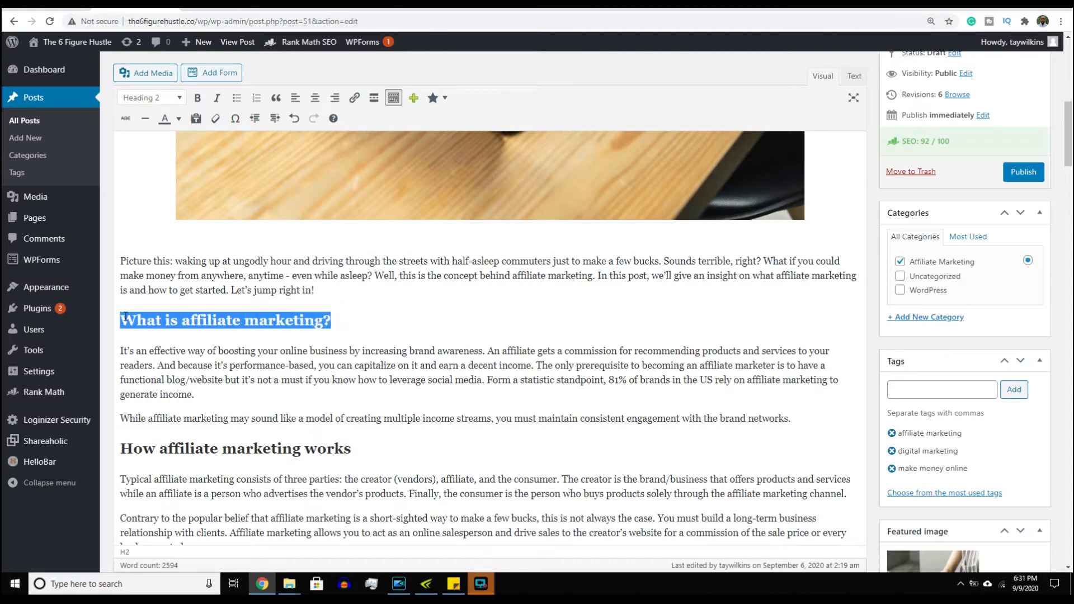
pyautogui.click(369, 451)
# - Highlight the numbered subheadings "1. Find a profitable affiliate marketing niche" and "2. Create a blog or website" in the step-by-step section
pyautogui.scroll(-5, 369, 450)
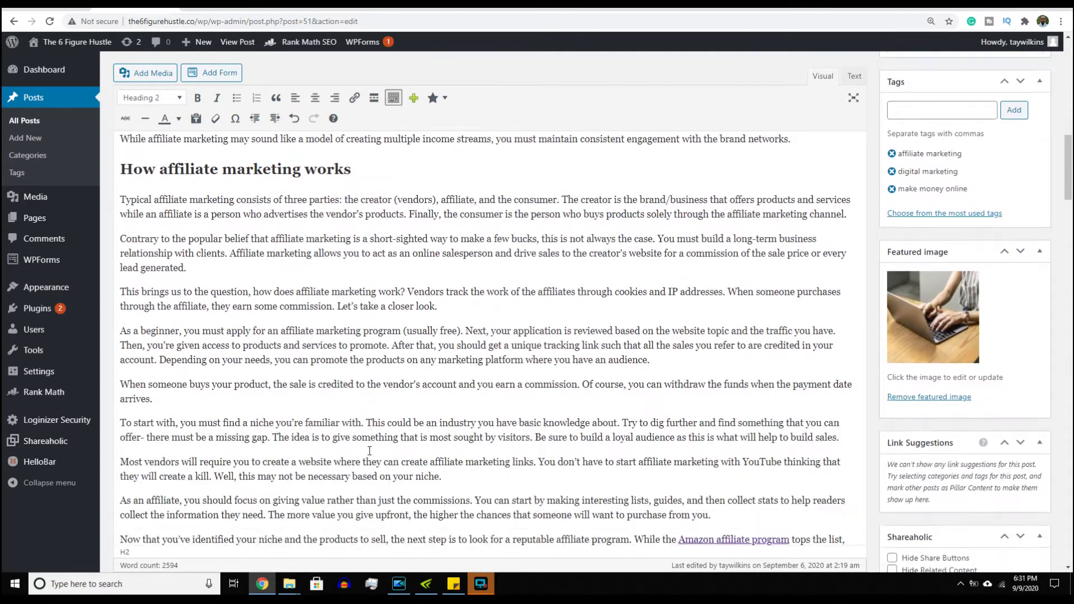
pyautogui.scroll(-15, 370, 451)
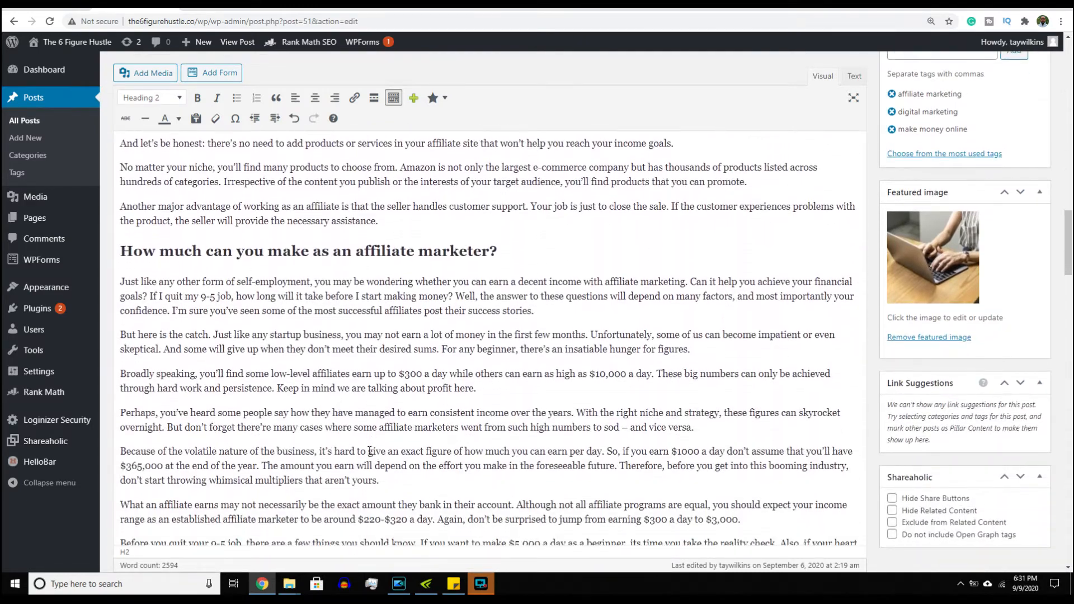
pyautogui.scroll(-6, 369, 451)
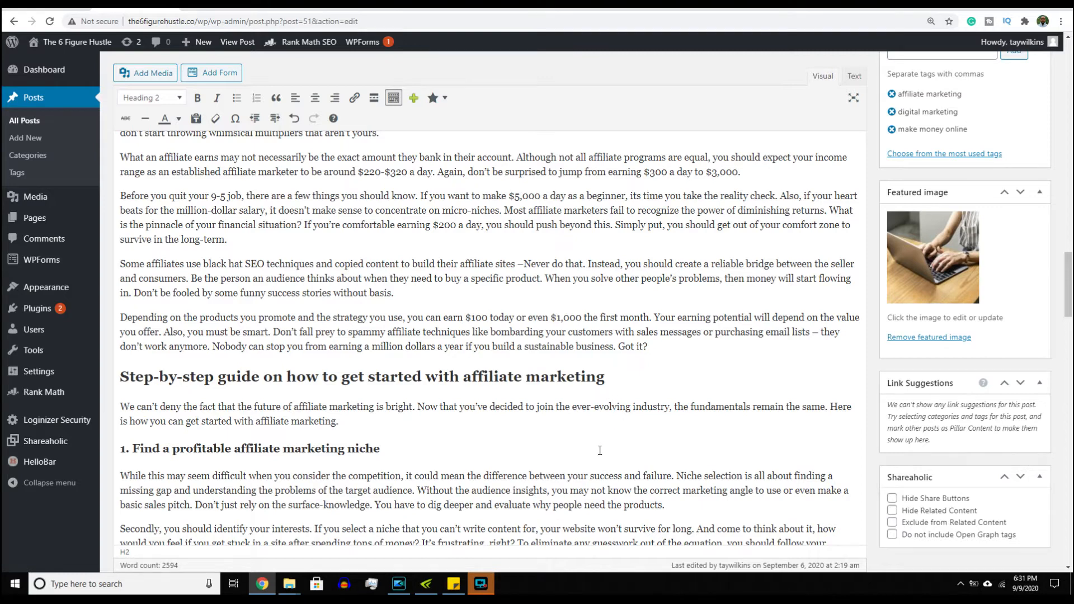
pyautogui.scroll(-4, 585, 492)
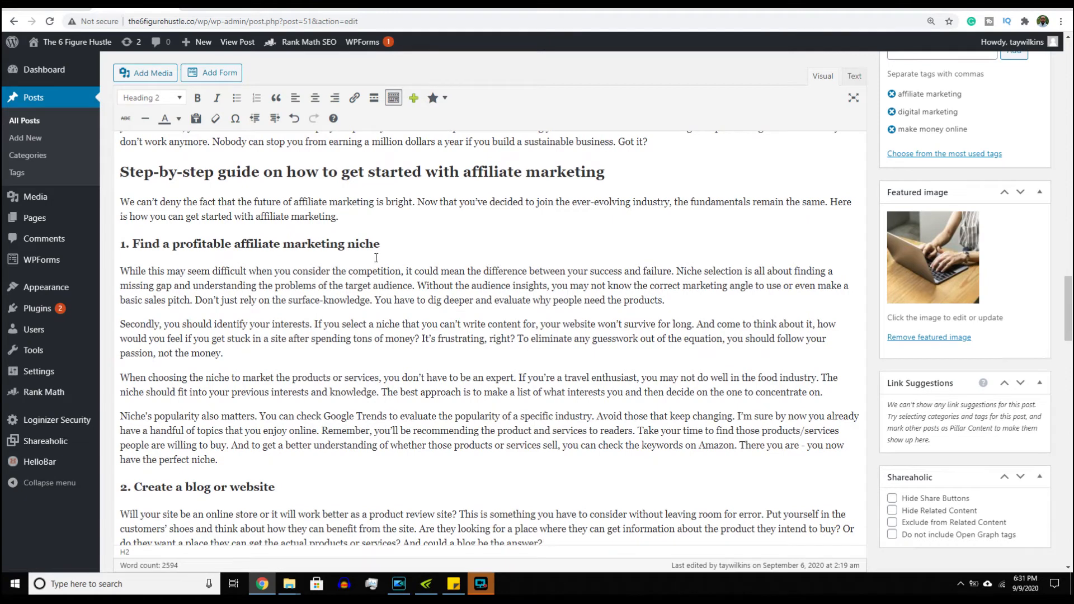
pyautogui.moveTo(383, 248); pyautogui.dragTo(115, 248)
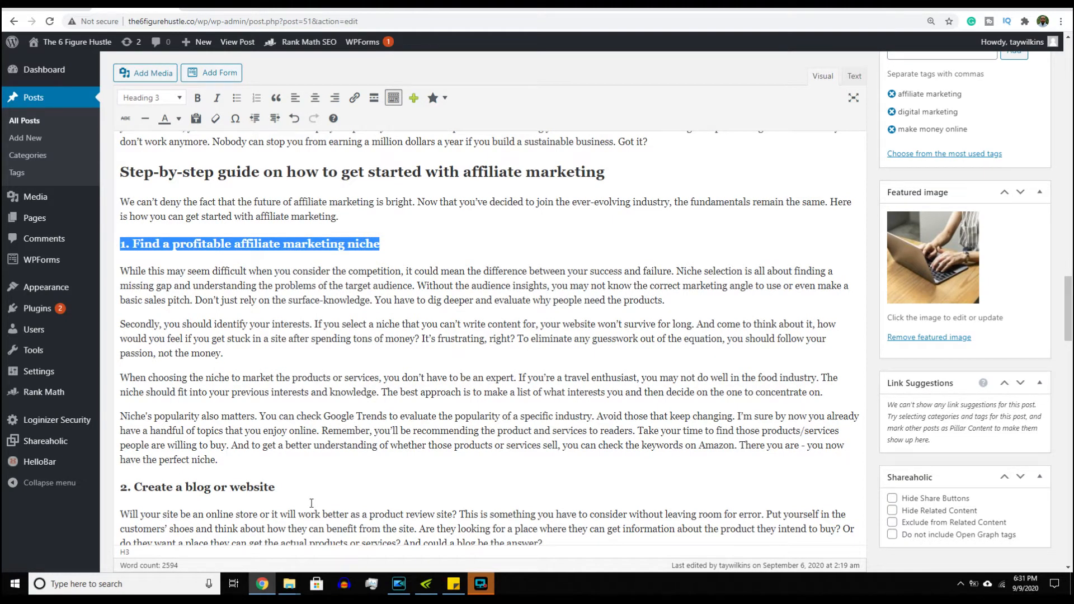
pyautogui.moveTo(288, 484); pyautogui.dragTo(121, 485)
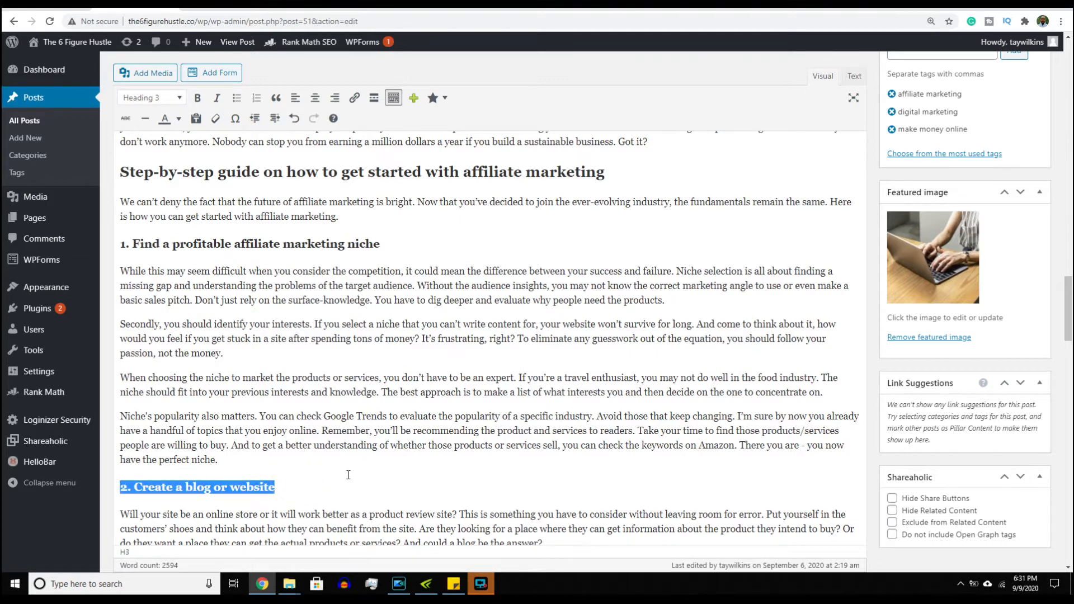
pyautogui.scroll(-3, 351, 488)
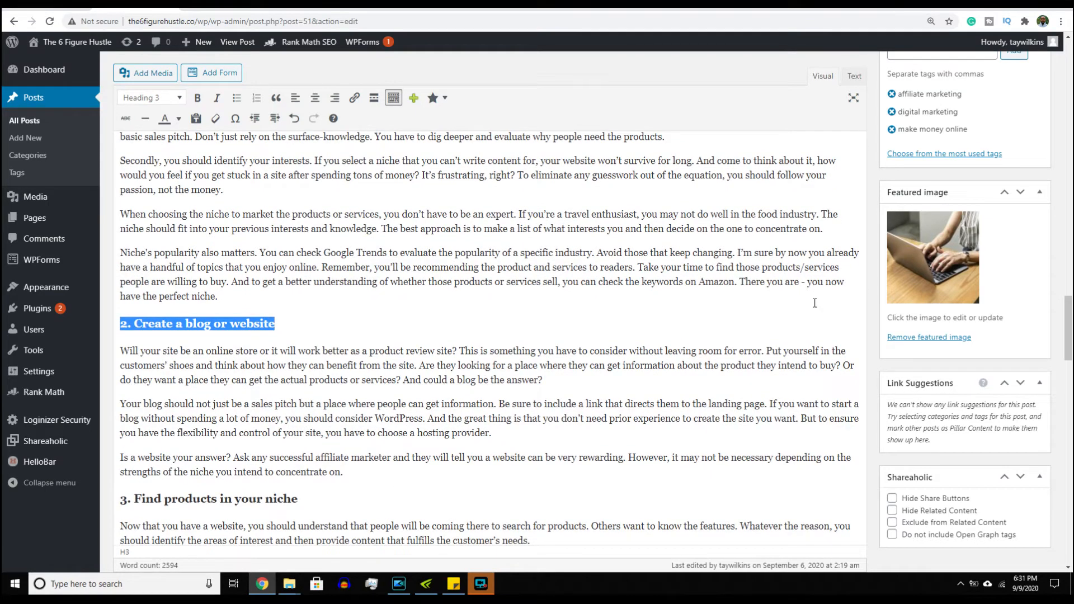
# - Preview the post again, follow the table of contents link to "7. Build a strong social media presence" and look back over the numbered sections
pyautogui.scroll(8, 804, 230)
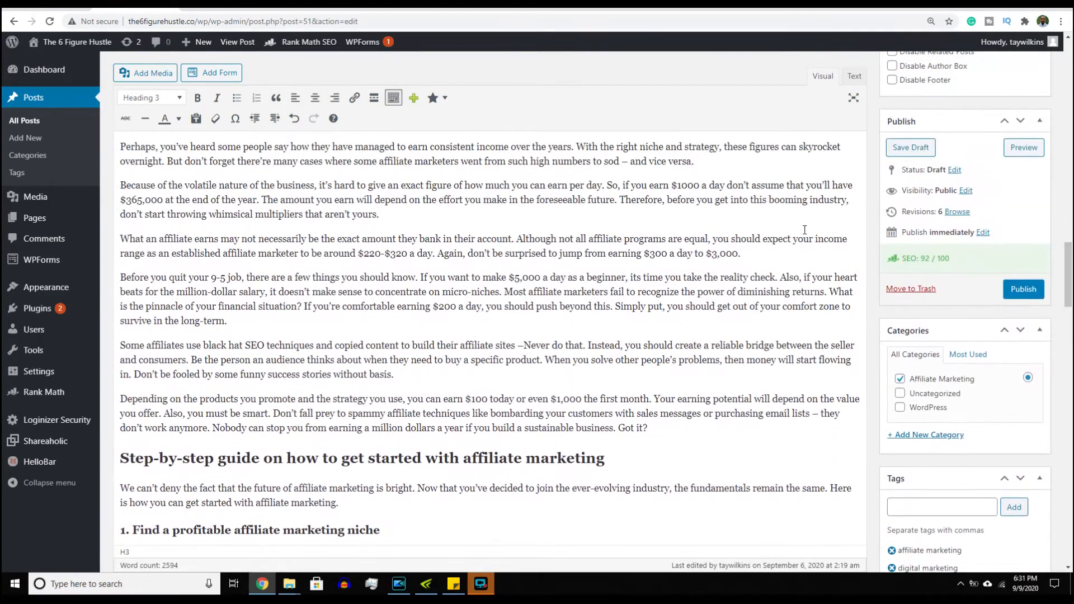
pyautogui.click(1026, 152)
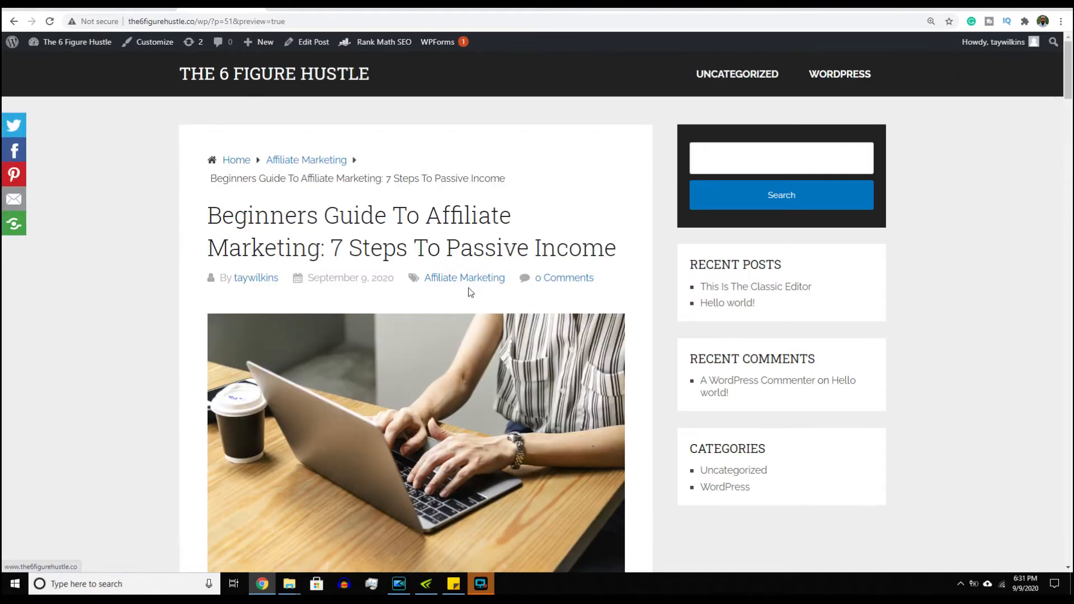
pyautogui.scroll(-8, 469, 288)
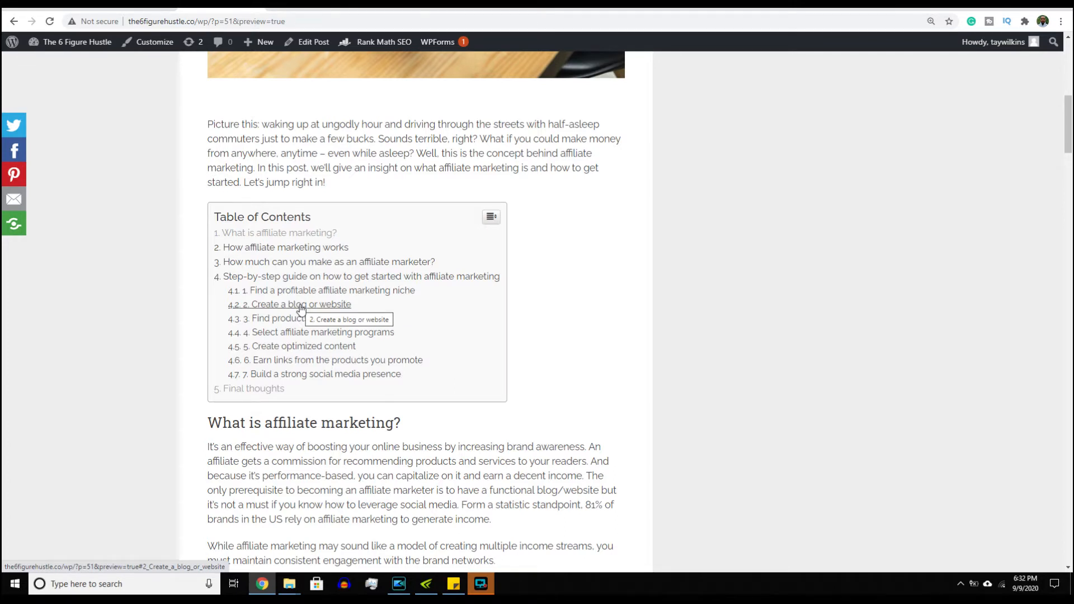
pyautogui.click(315, 375)
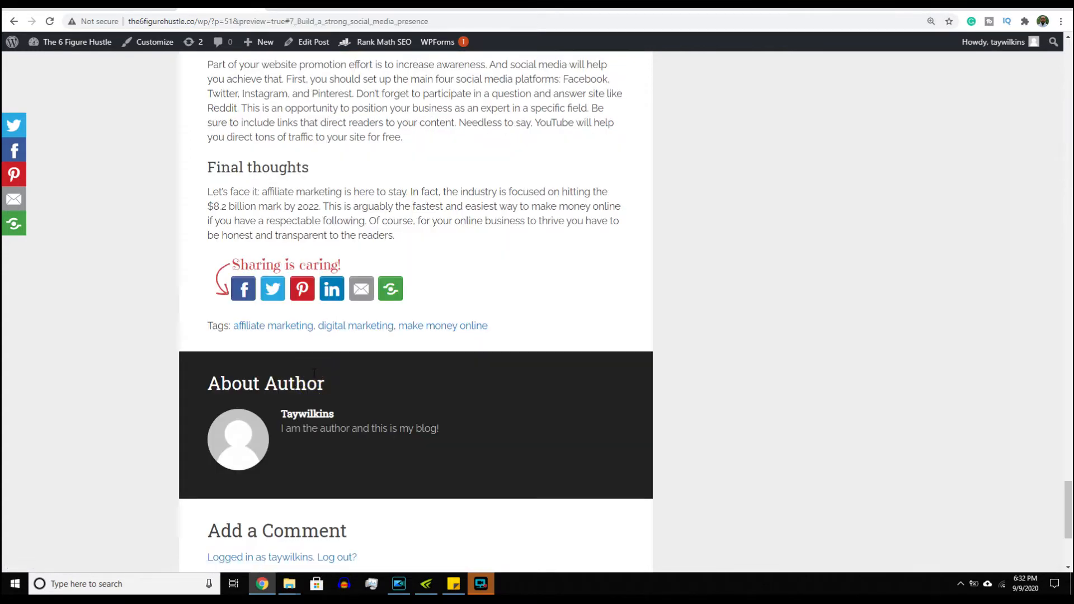
pyautogui.scroll(12, 315, 361)
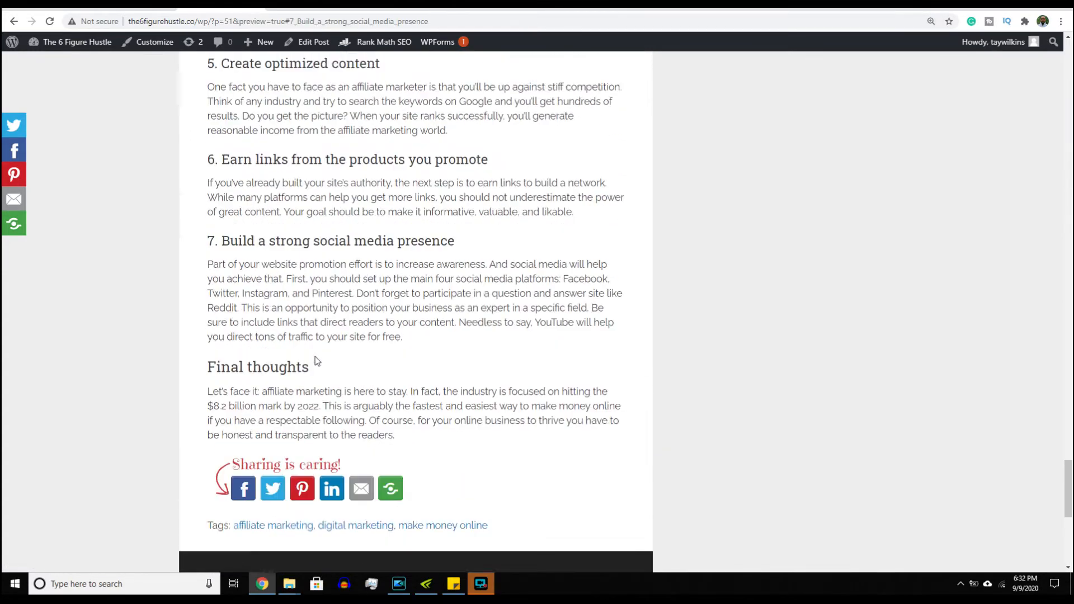
pyautogui.scroll(7, 314, 357)
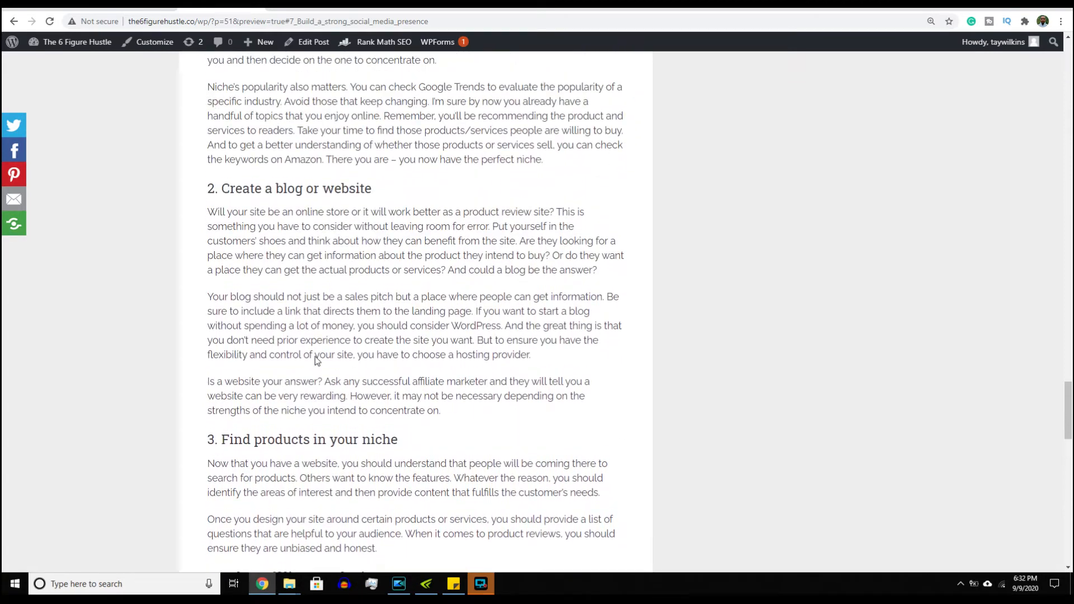
# - Return to the post editor and show the text format options, including Paragraph, at the first sections of the post
pyautogui.click(152, 6)
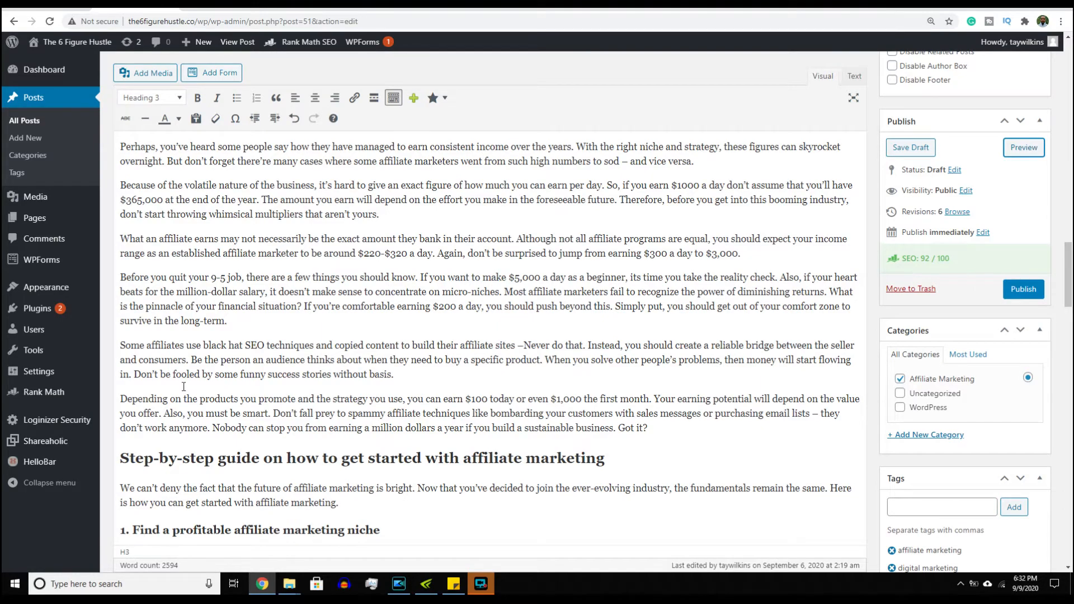
pyautogui.scroll(7, 185, 412)
pyautogui.scroll(15, 172, 381)
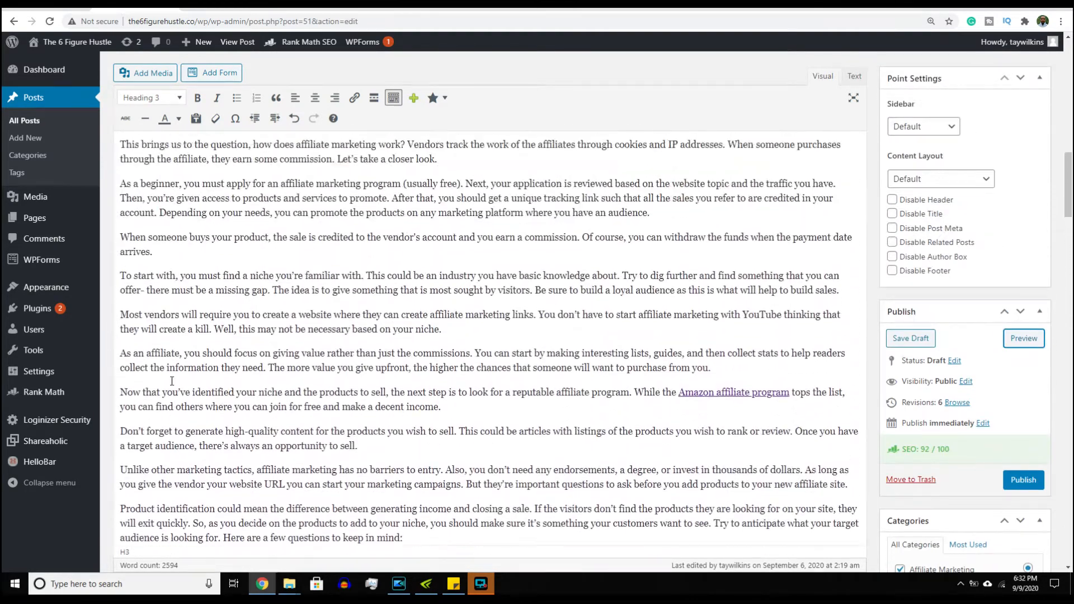
pyautogui.scroll(3, 172, 381)
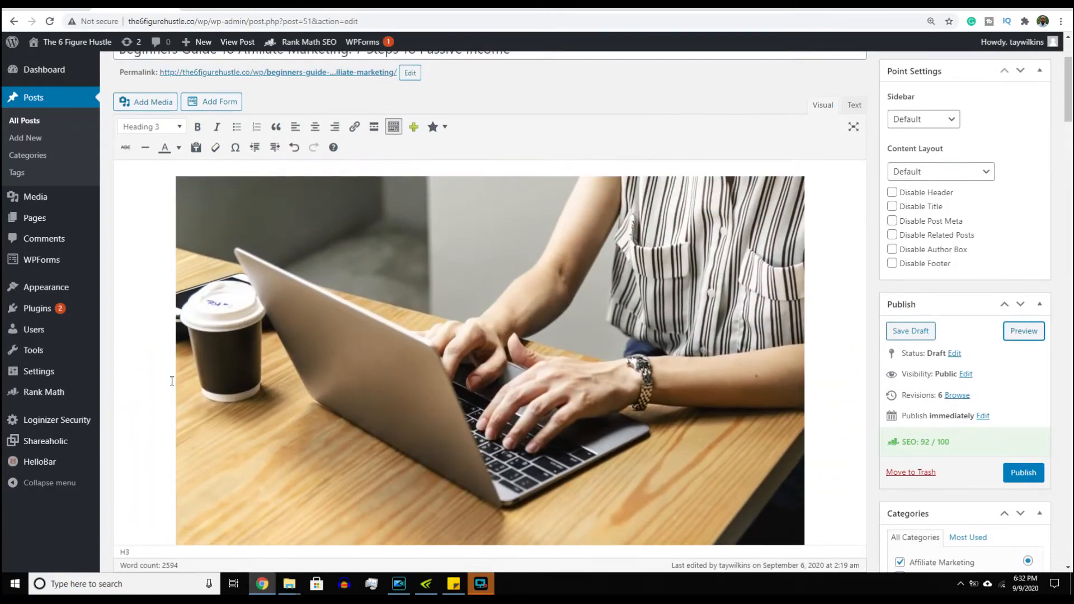
pyautogui.scroll(-10, 172, 381)
pyautogui.scroll(-1, 172, 381)
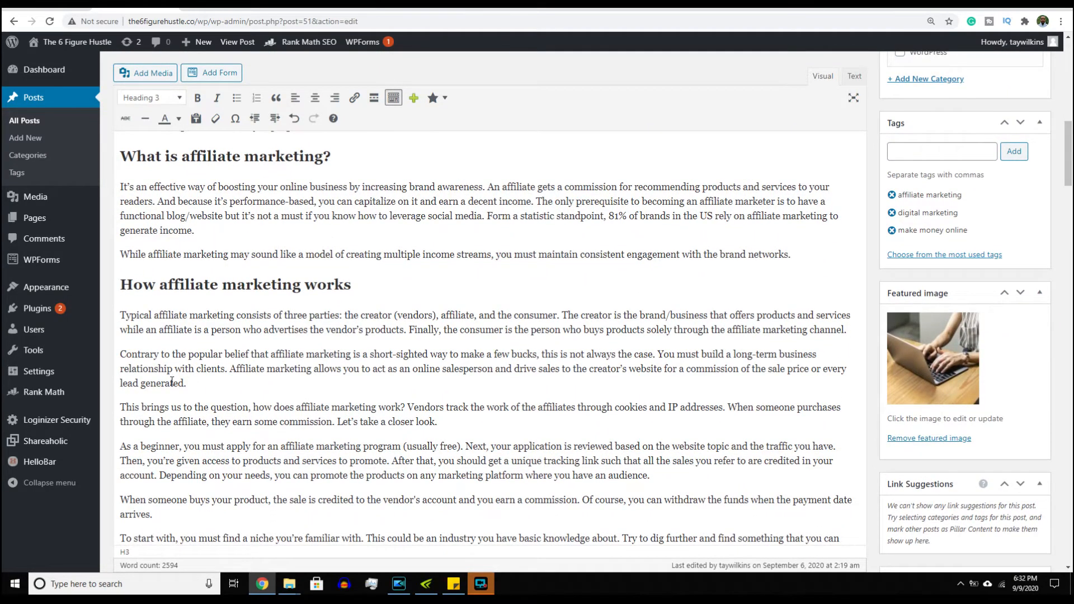
pyautogui.click(176, 98)
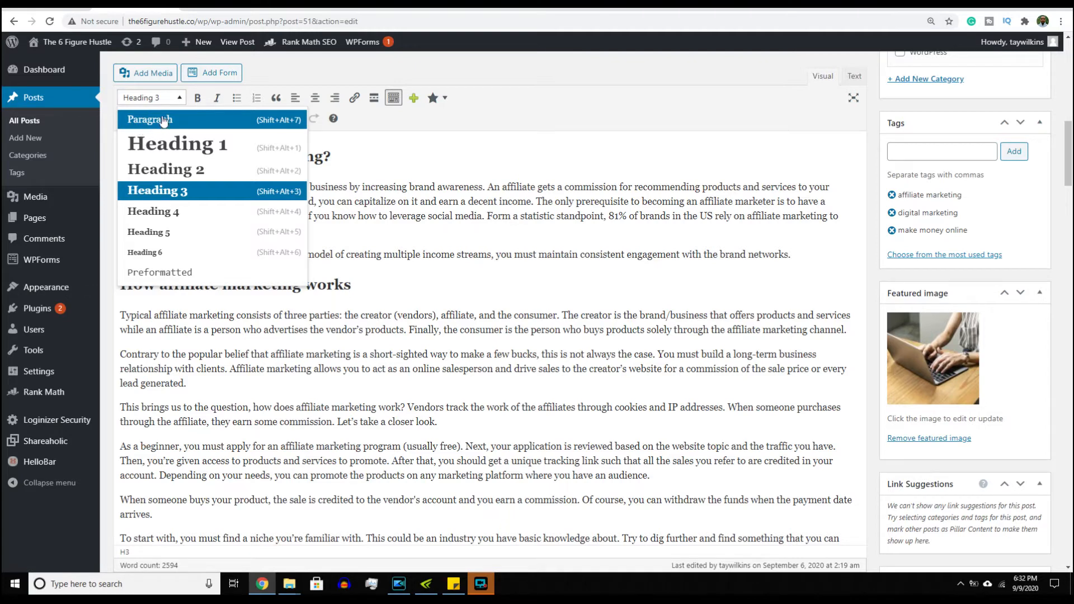
# - Highlight the body paragraphs under "What is affiliate marketing?" and "How affiliate marketing works" one after another
pyautogui.moveTo(325, 231); pyautogui.dragTo(121, 188)
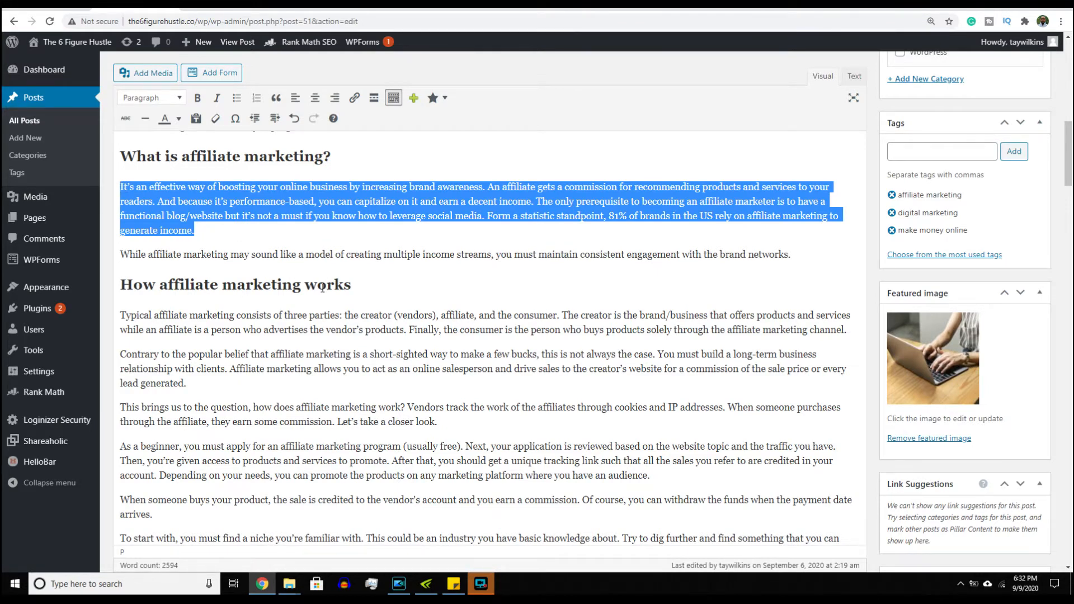
pyautogui.tripleClick(302, 314)
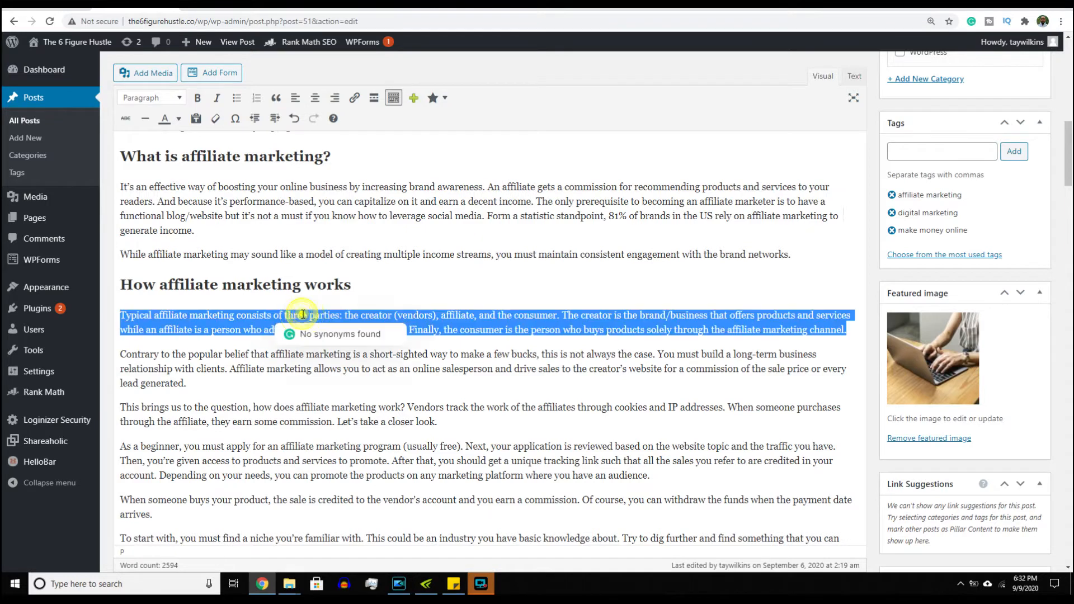
pyautogui.tripleClick(263, 362)
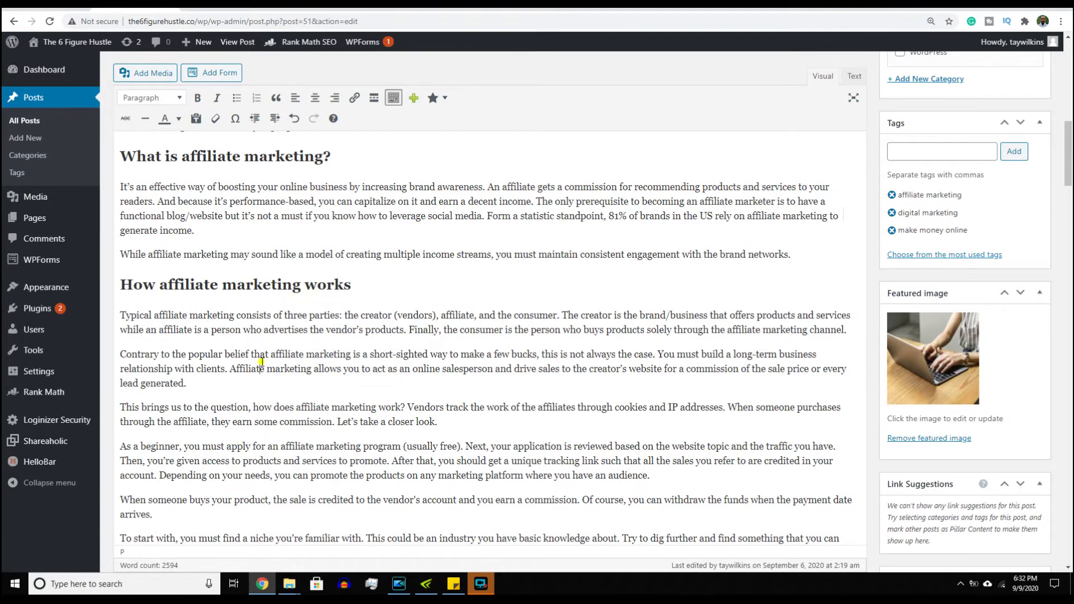
pyautogui.tripleClick(181, 414)
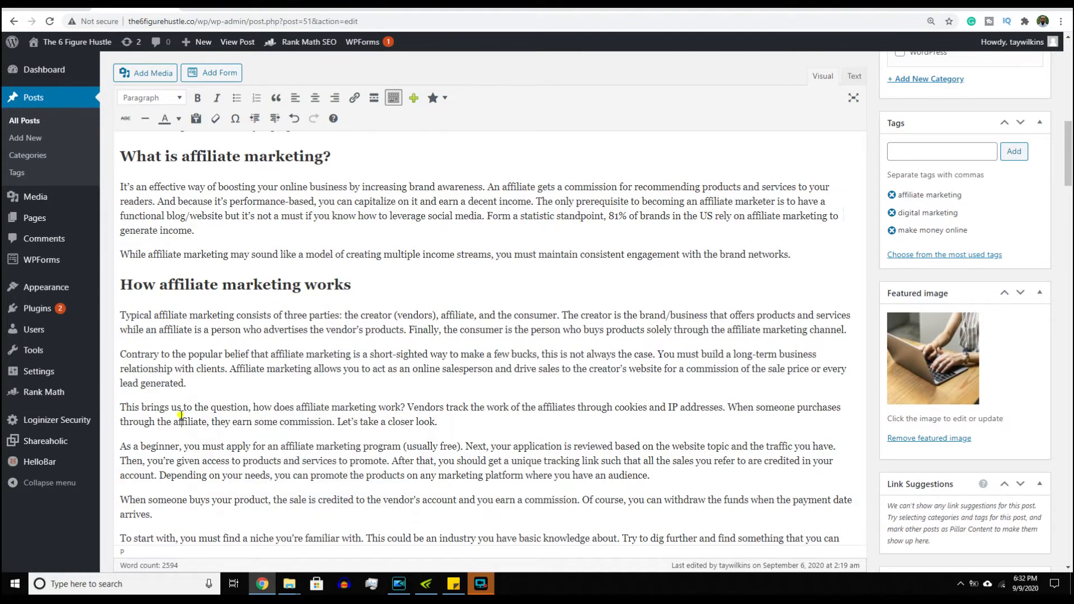
pyautogui.tripleClick(448, 451)
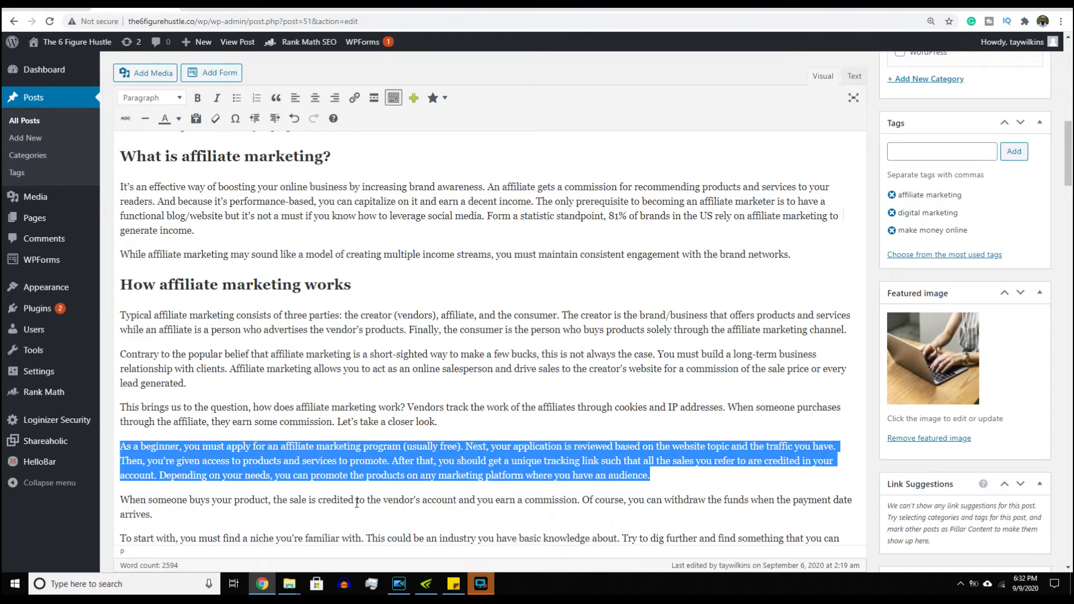
pyautogui.scroll(-4, 357, 503)
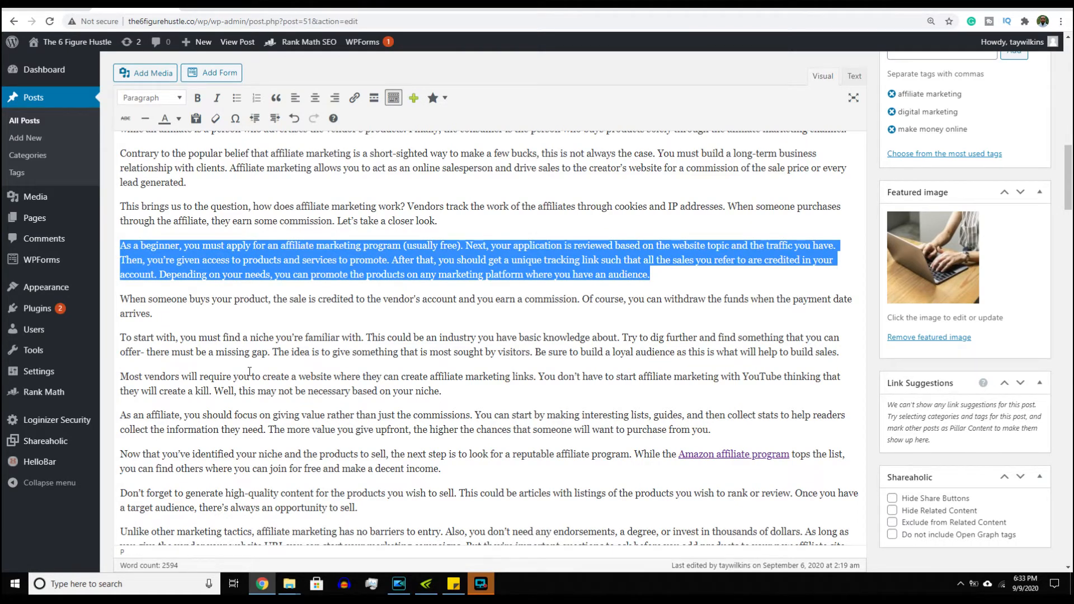
# - Look over the post's paragraph lengths from "What is affiliate marketing?" down to "How much can you make as an affiliate marketer?"
pyautogui.scroll(5, 250, 372)
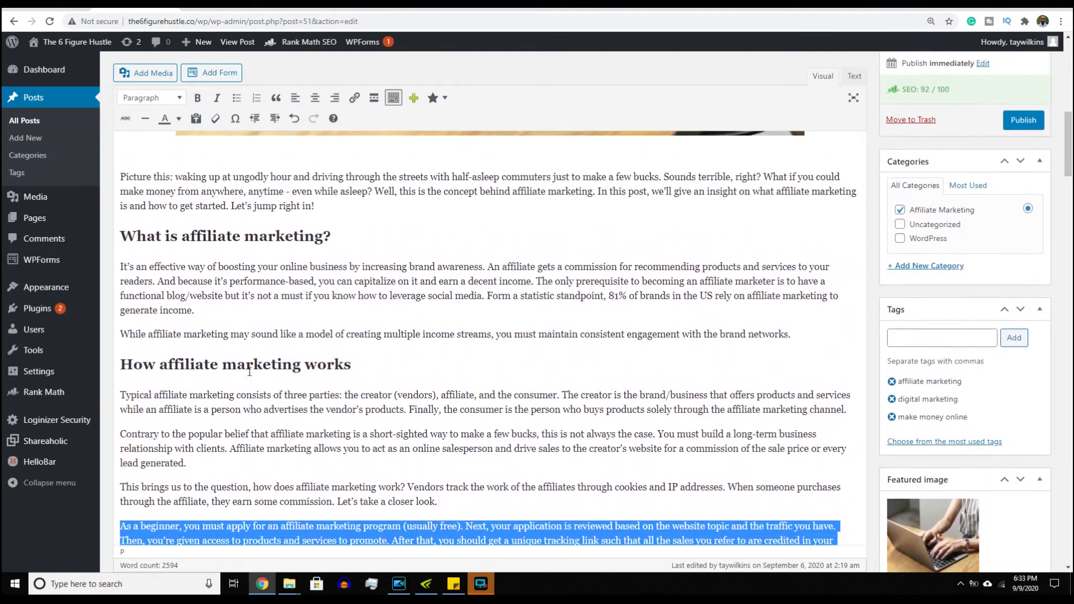
pyautogui.scroll(1, 249, 372)
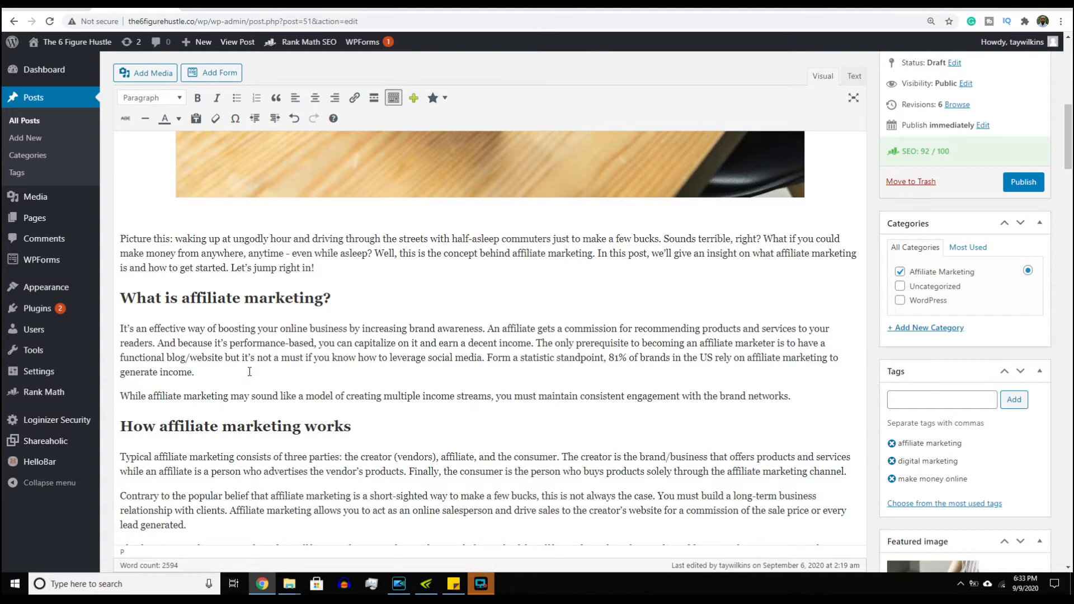
pyautogui.scroll(-12, 250, 372)
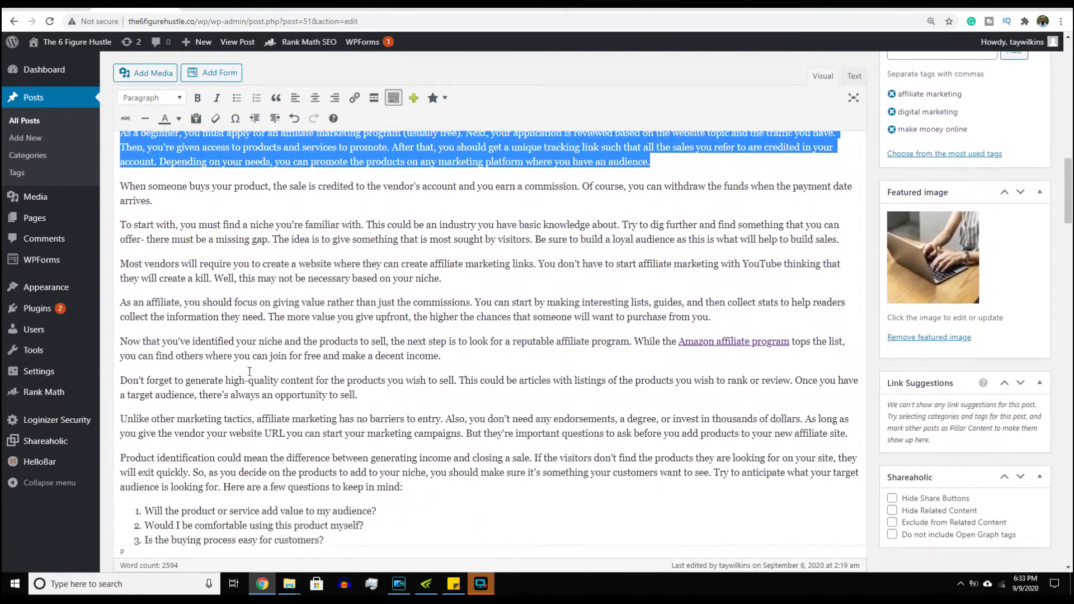
pyautogui.scroll(-4, 250, 373)
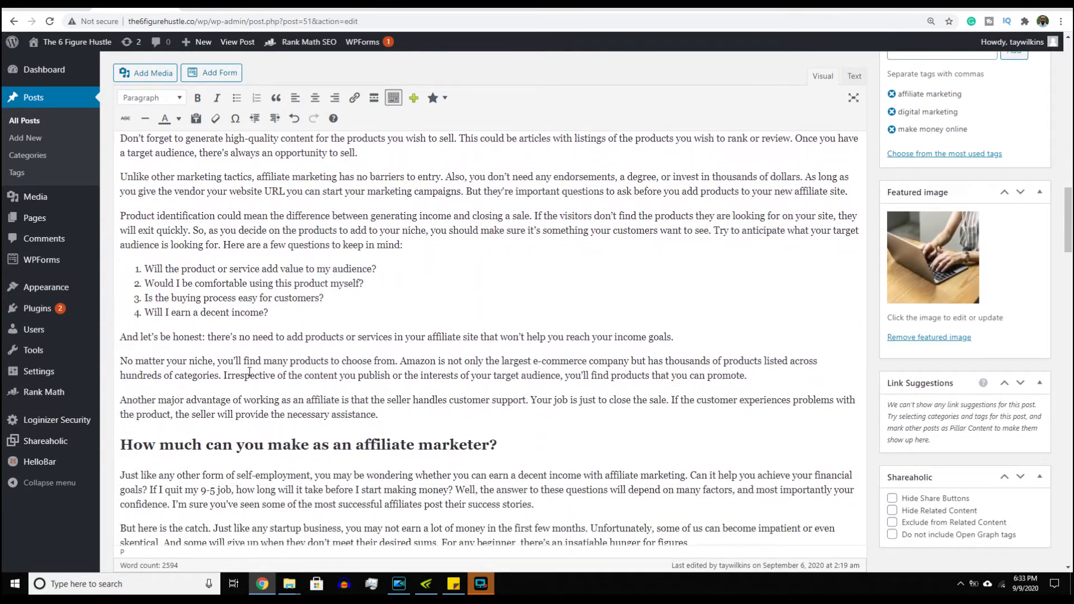
pyautogui.scroll(-3, 250, 372)
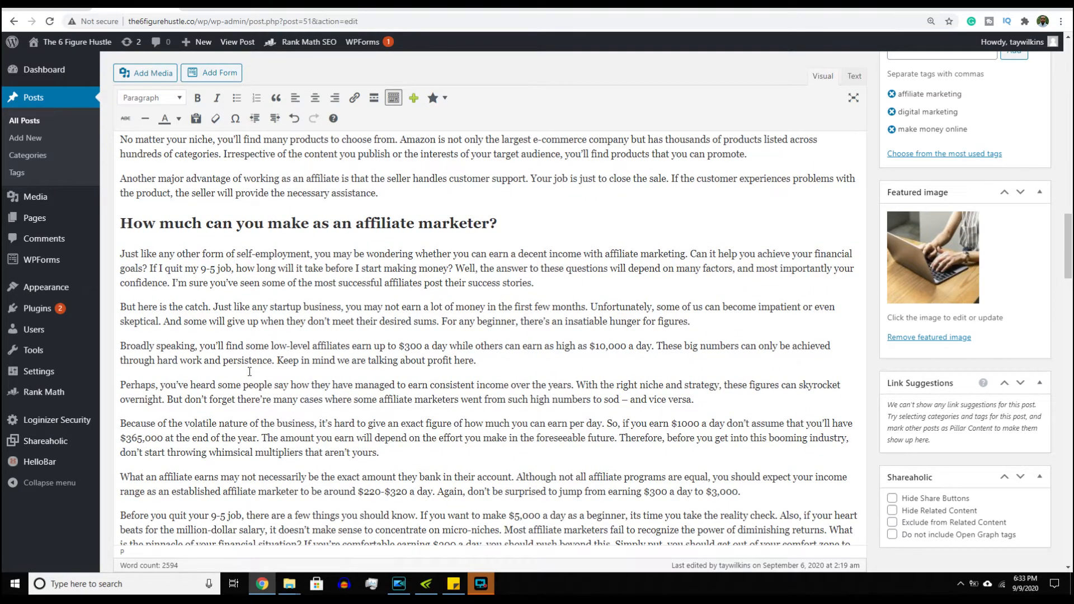
pyautogui.scroll(-1, 249, 372)
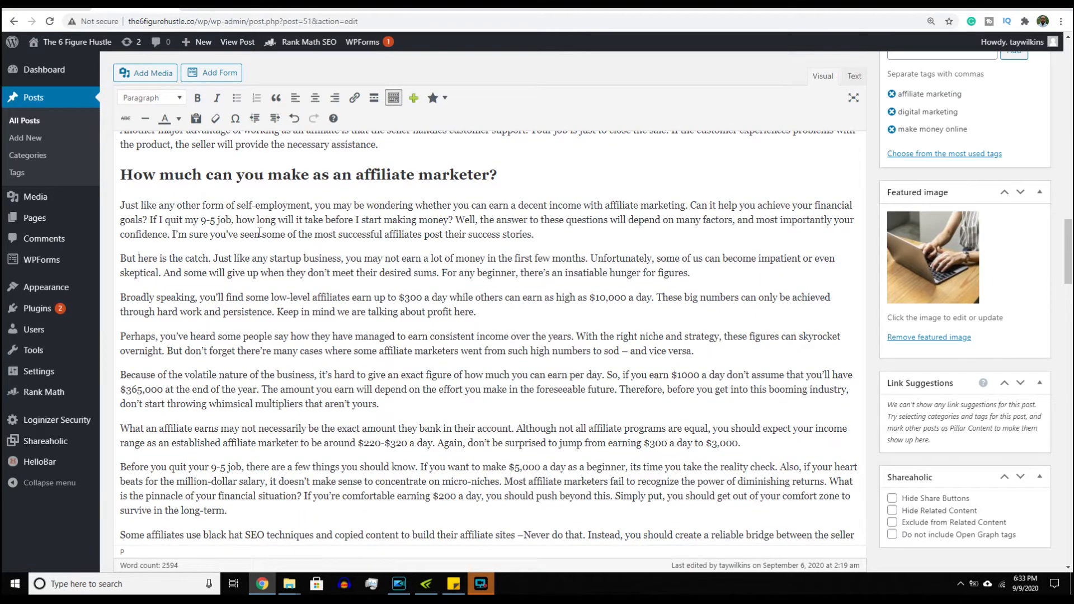
# - Look through the opening sections of the published "Social Media Lead Machine Review" post, then return to the affiliate marketing post editor
pyautogui.click(319, 7)
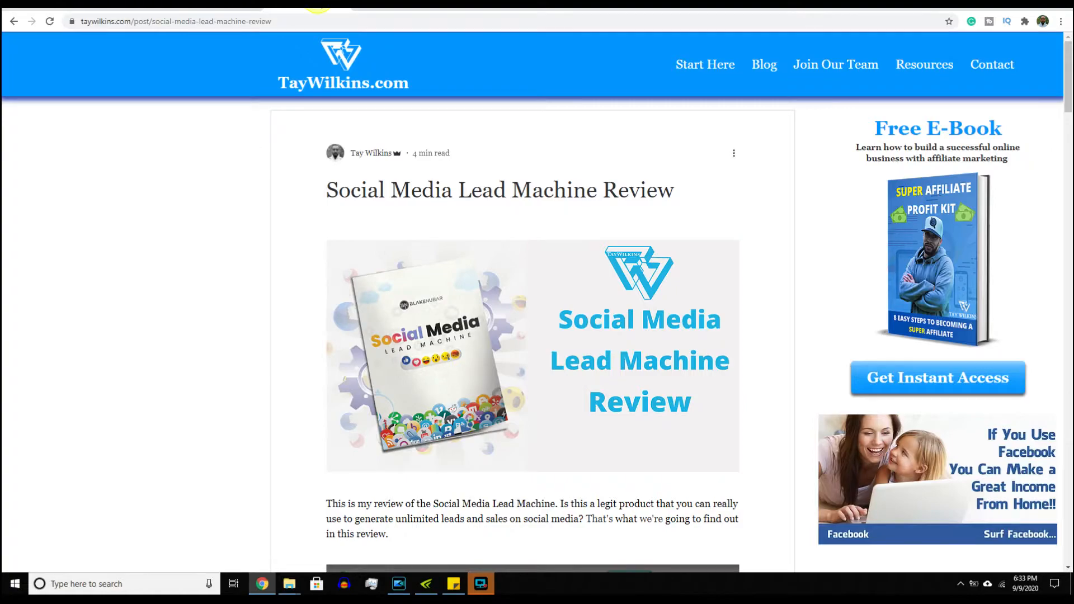
pyautogui.scroll(-20, 224, 249)
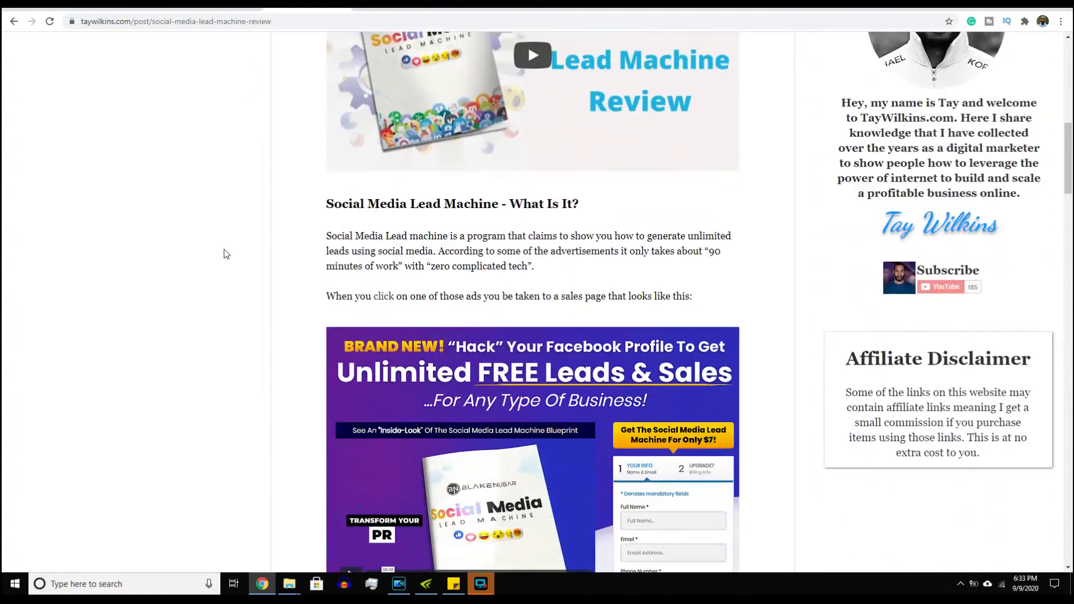
pyautogui.scroll(-1, 224, 250)
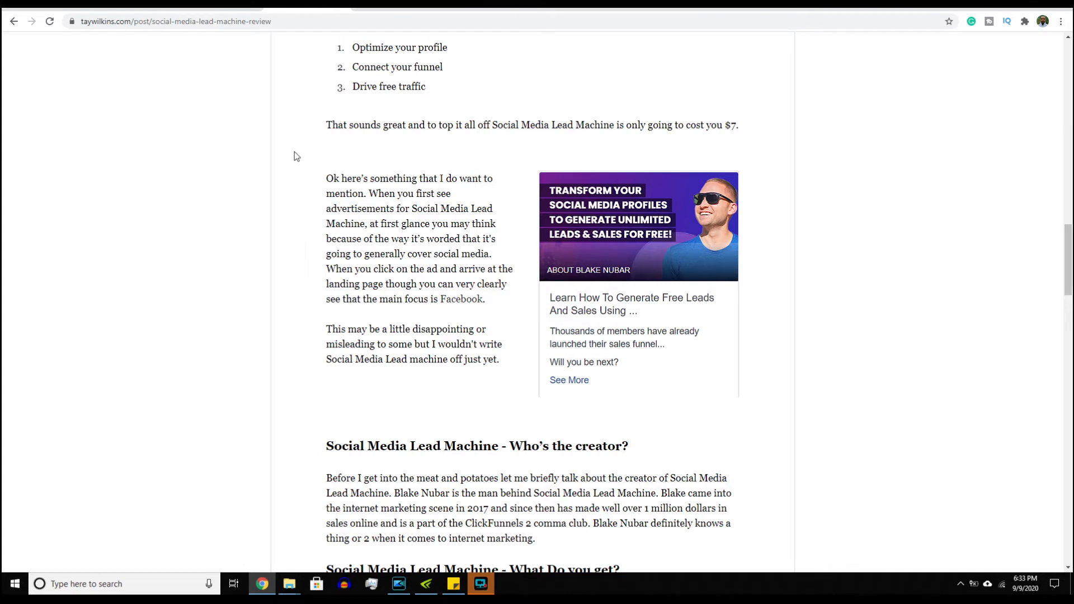
pyautogui.click(208, 7)
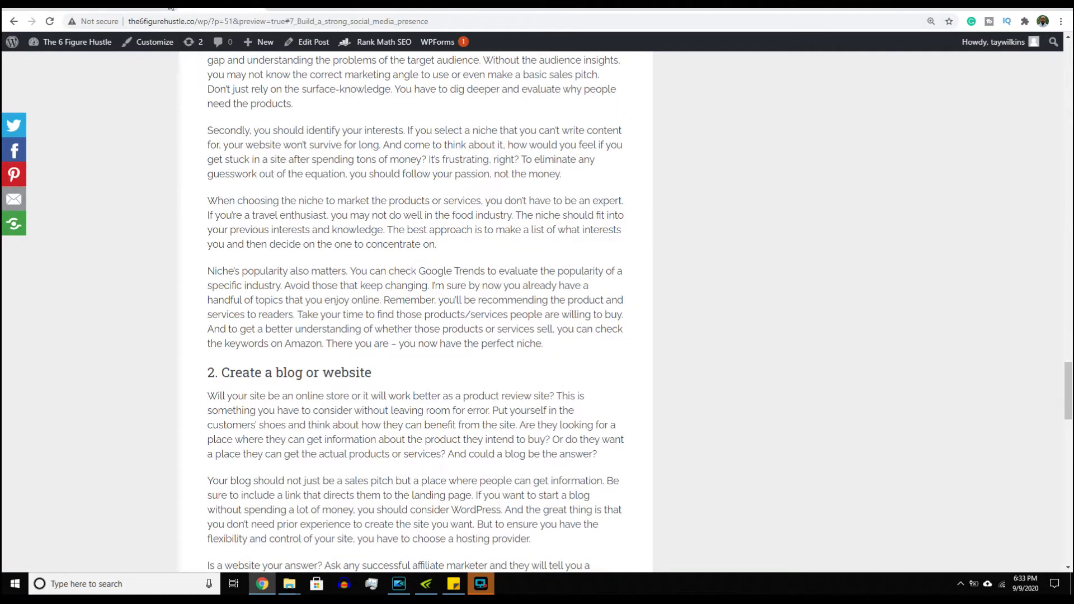
pyautogui.click(159, 8)
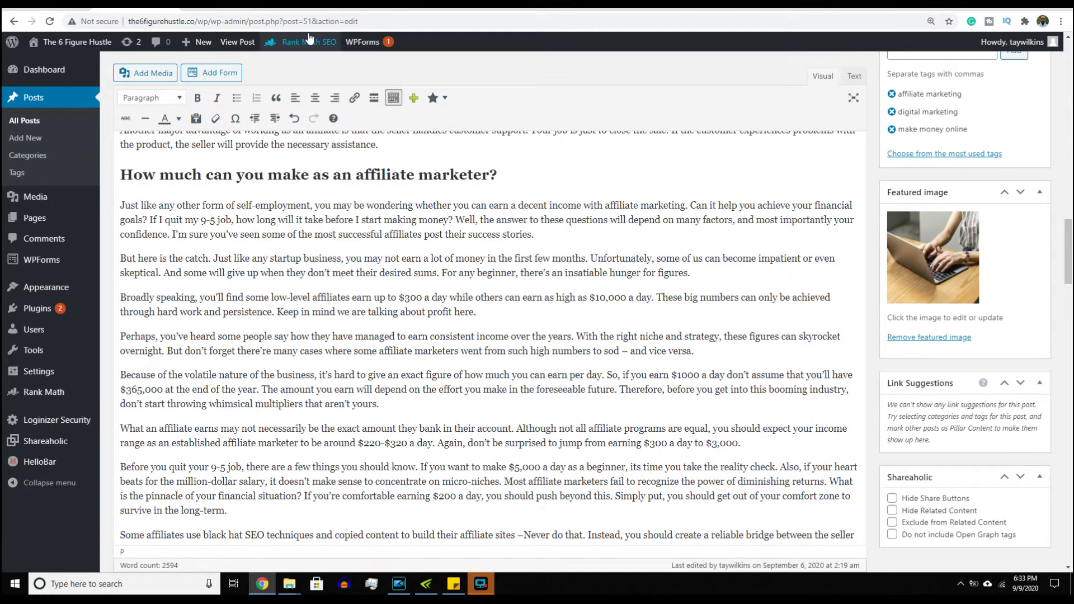
# - Reopen the "Social Media Lead Machine Review" post and examine its keyword subheadings through the pros, cons and closing sections
pyautogui.click(311, 8)
pyautogui.scroll(14, 320, 193)
pyautogui.scroll(-2, 320, 193)
pyautogui.scroll(-14, 320, 193)
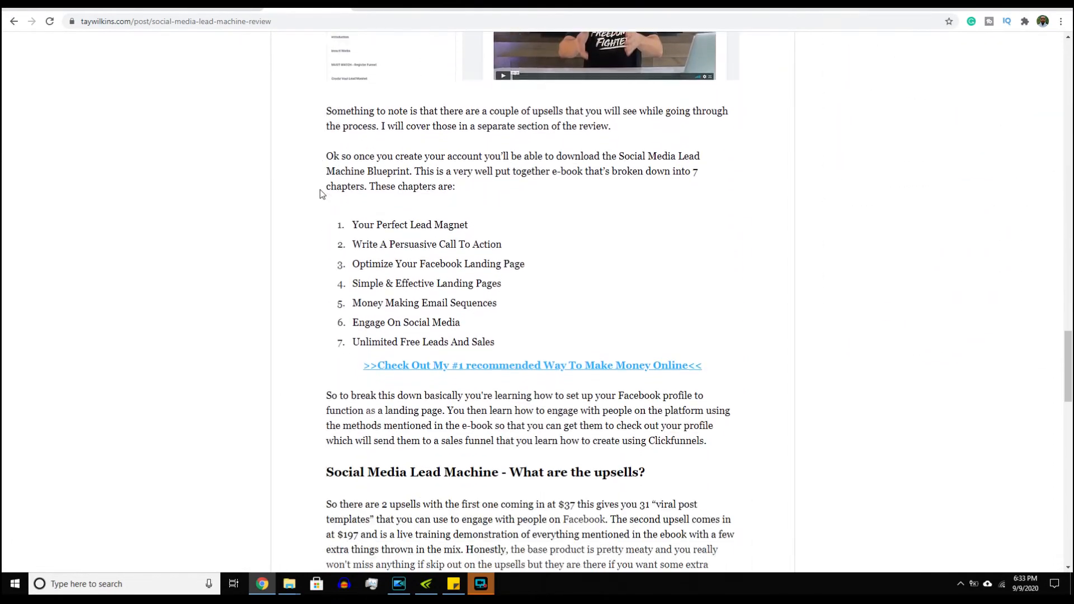
pyautogui.scroll(-10, 320, 193)
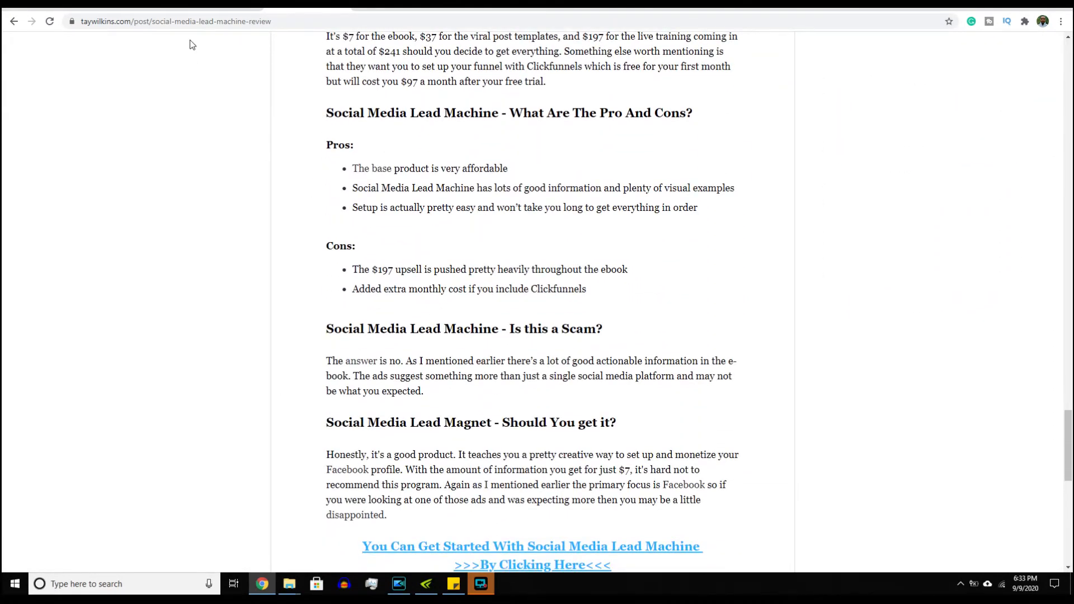
# - Return to the affiliate marketing post editor and review its Rank Math SEO focus keyword and Basic SEO checks
pyautogui.click(157, 10)
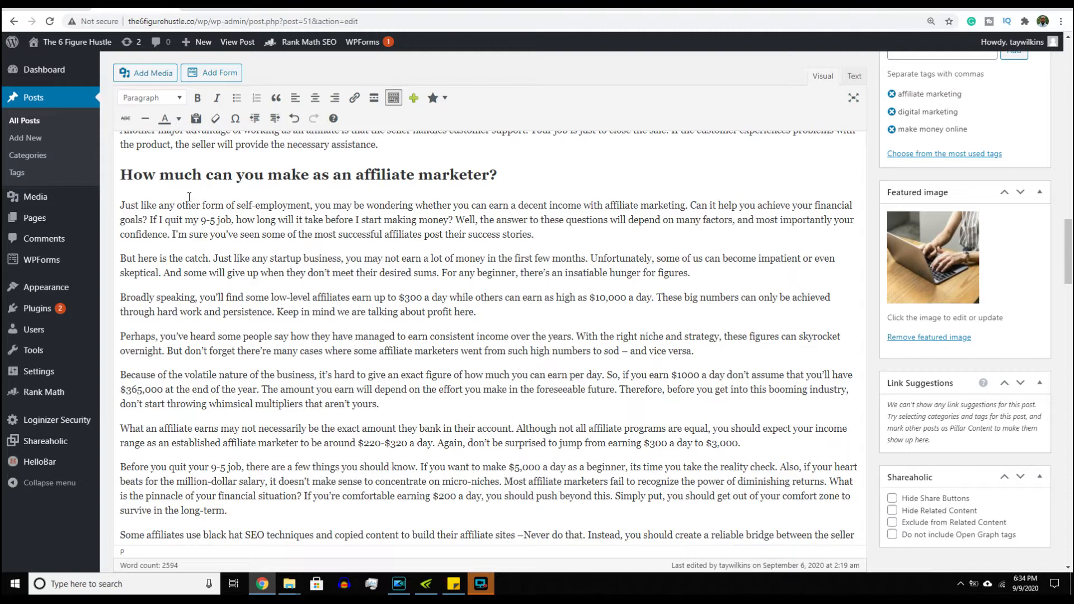
pyautogui.scroll(5, 189, 197)
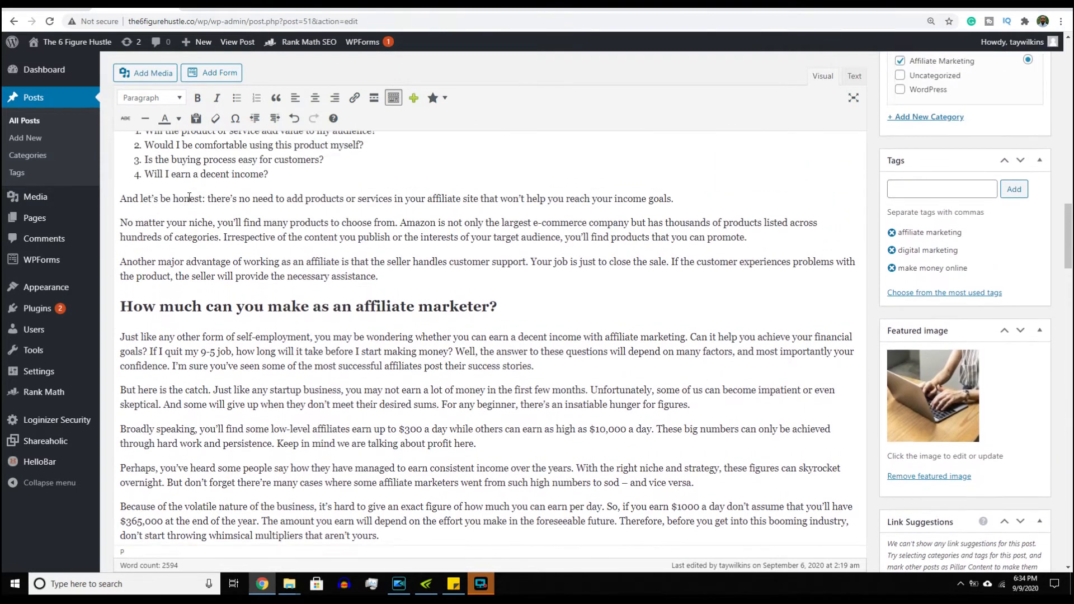
pyautogui.scroll(3, 189, 197)
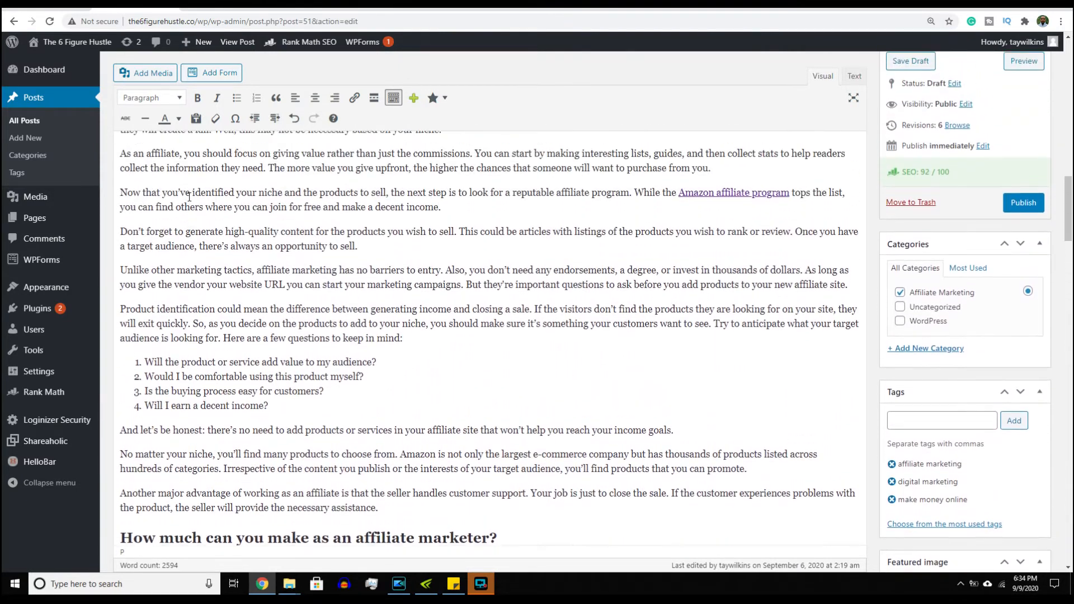
pyautogui.scroll(-20, 189, 197)
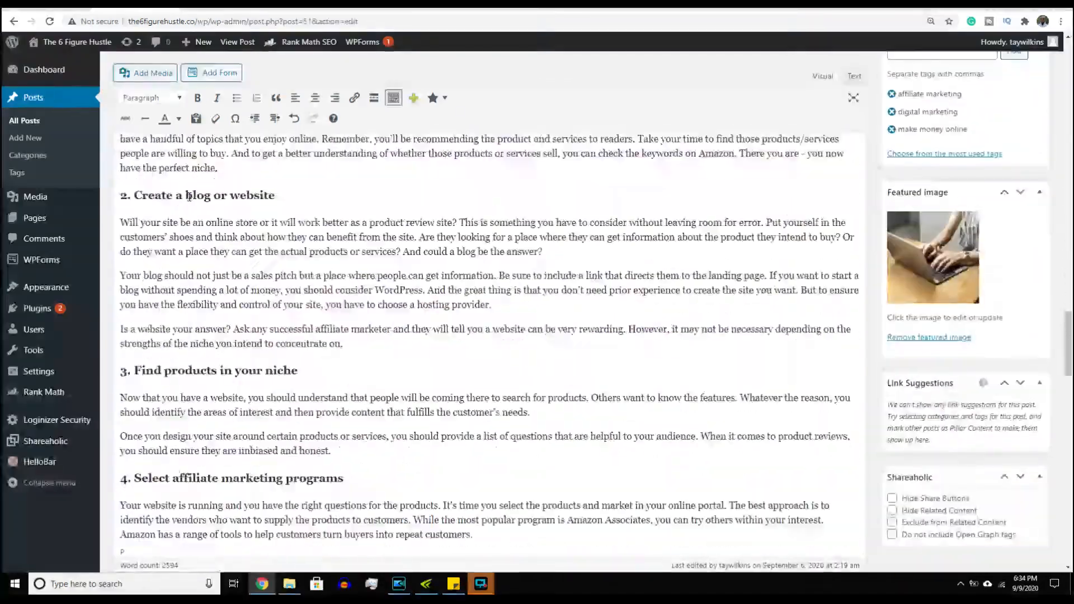
pyautogui.scroll(-12, 189, 197)
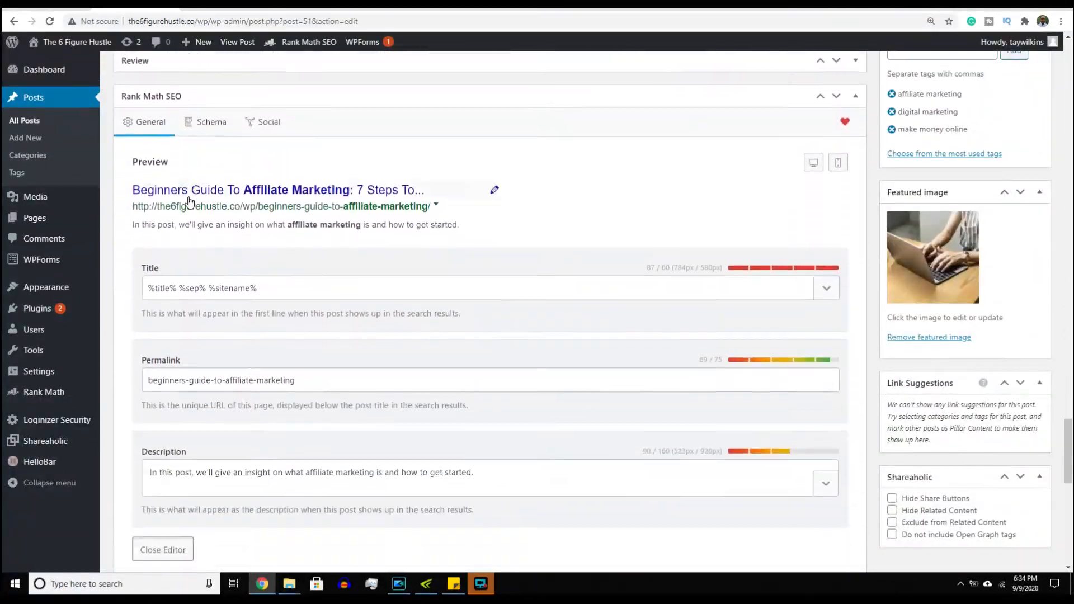
pyautogui.scroll(-7, 189, 202)
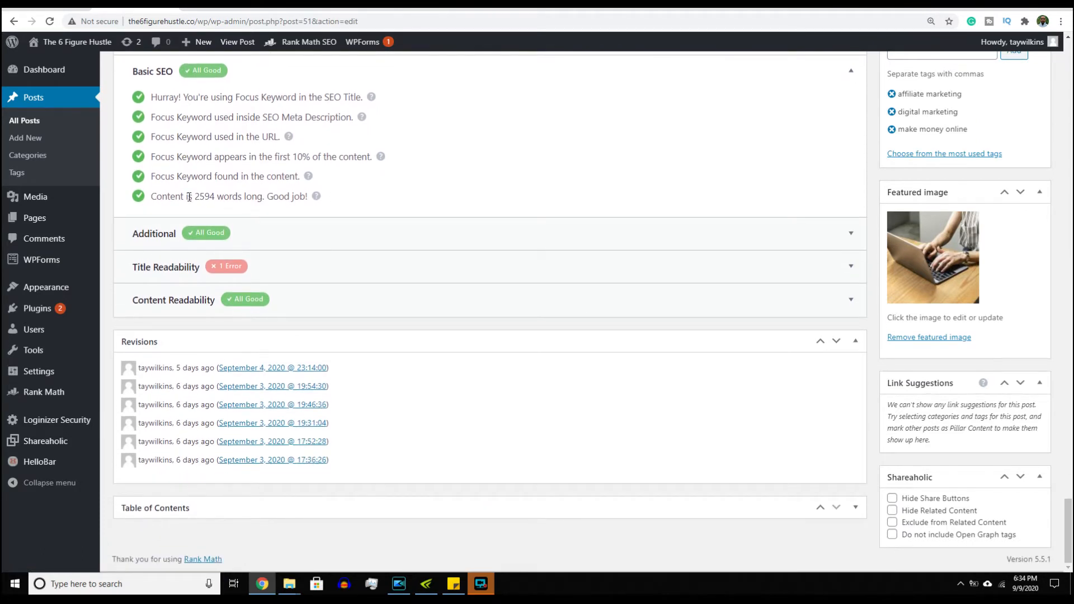
pyautogui.scroll(6, 189, 197)
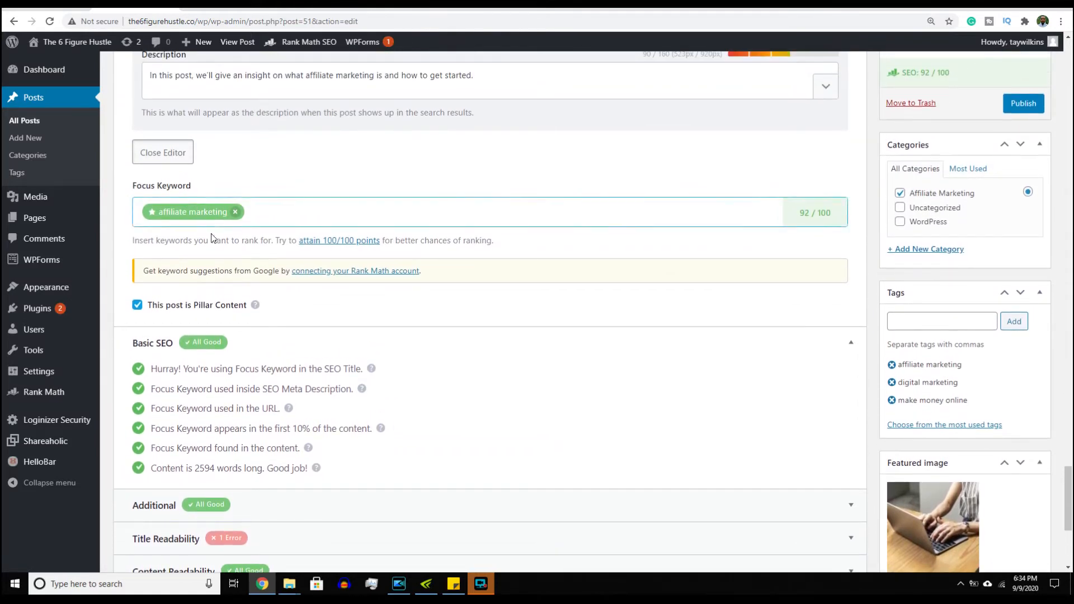
# - Expand the Additional checks in Rank Math SEO to review them, then go back up to the post content
pyautogui.scroll(-4, 217, 274)
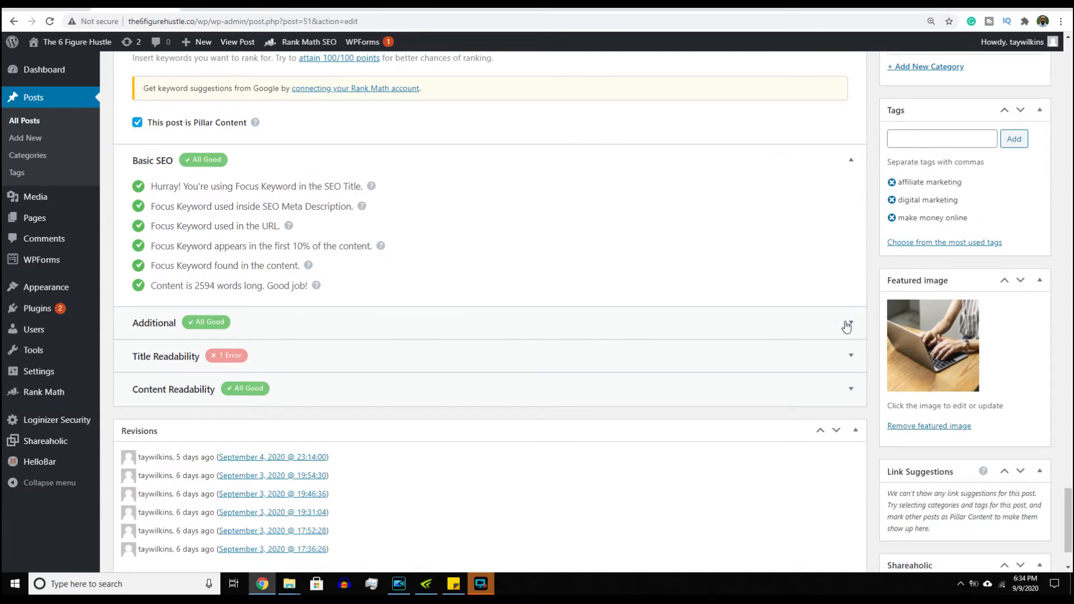
pyautogui.click(848, 327)
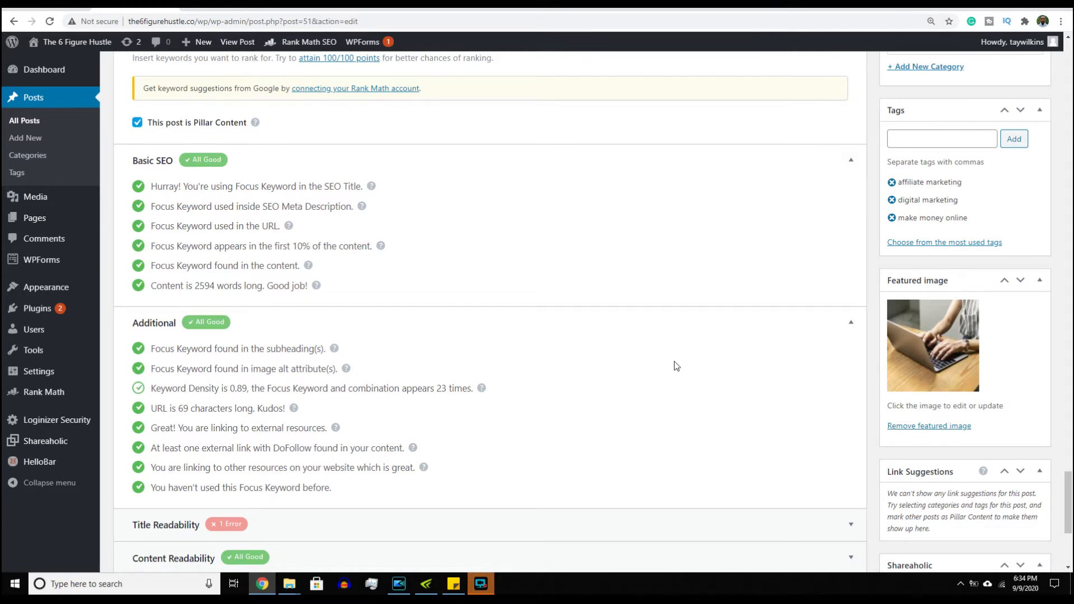
pyautogui.scroll(5, 675, 366)
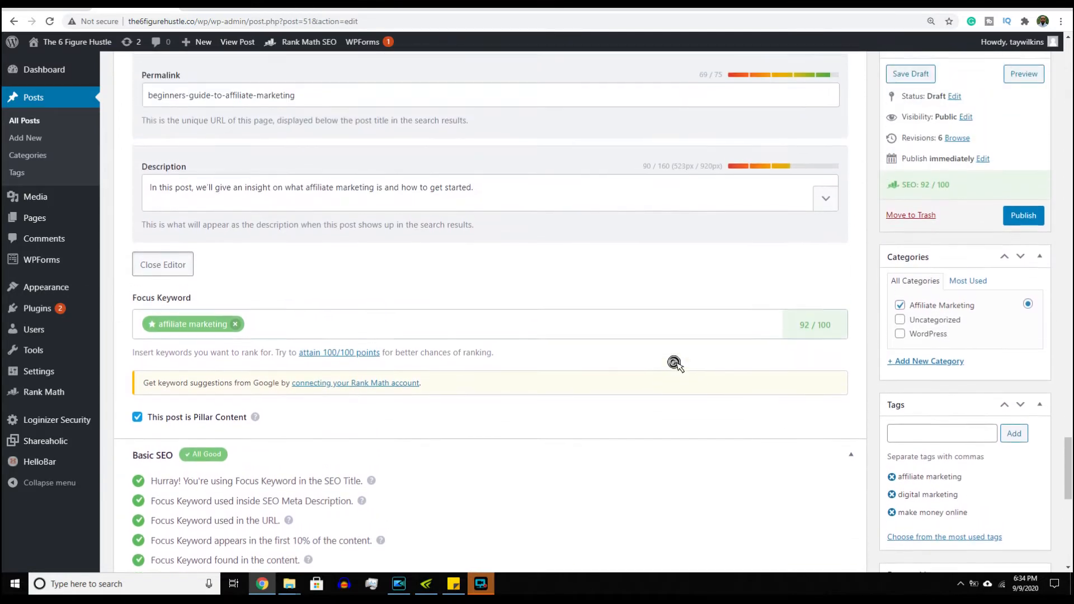
pyautogui.scroll(8, 675, 364)
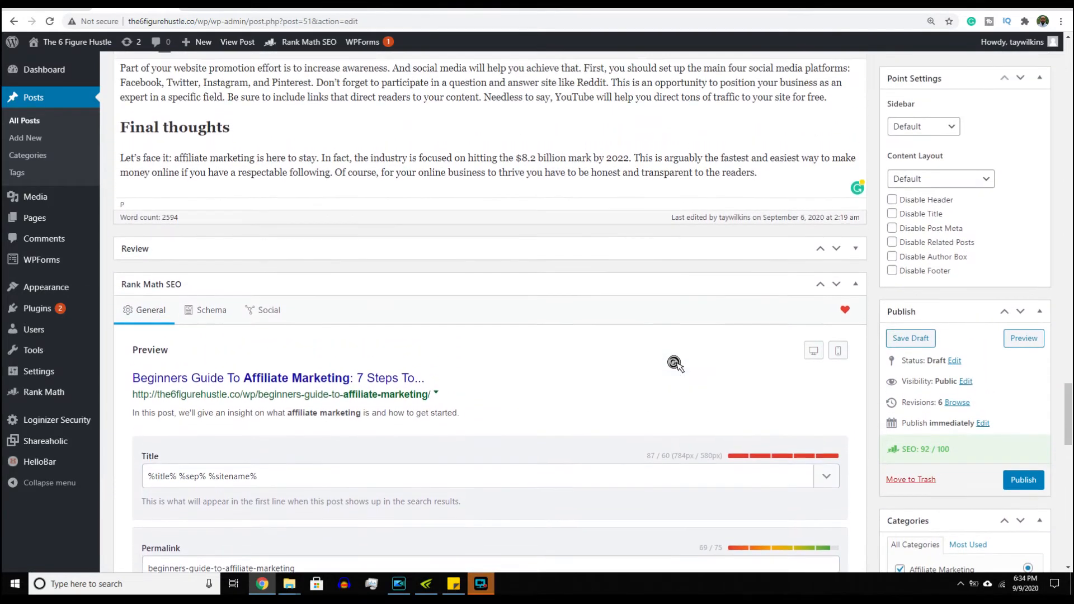
pyautogui.scroll(10, 675, 364)
pyautogui.scroll(9, 676, 362)
pyautogui.scroll(1, 675, 362)
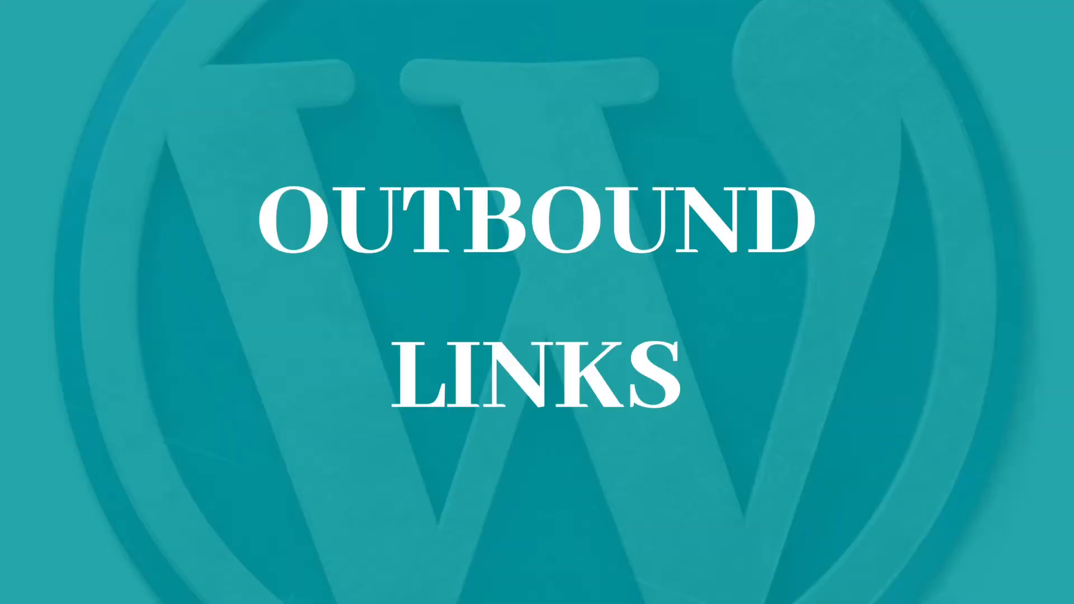
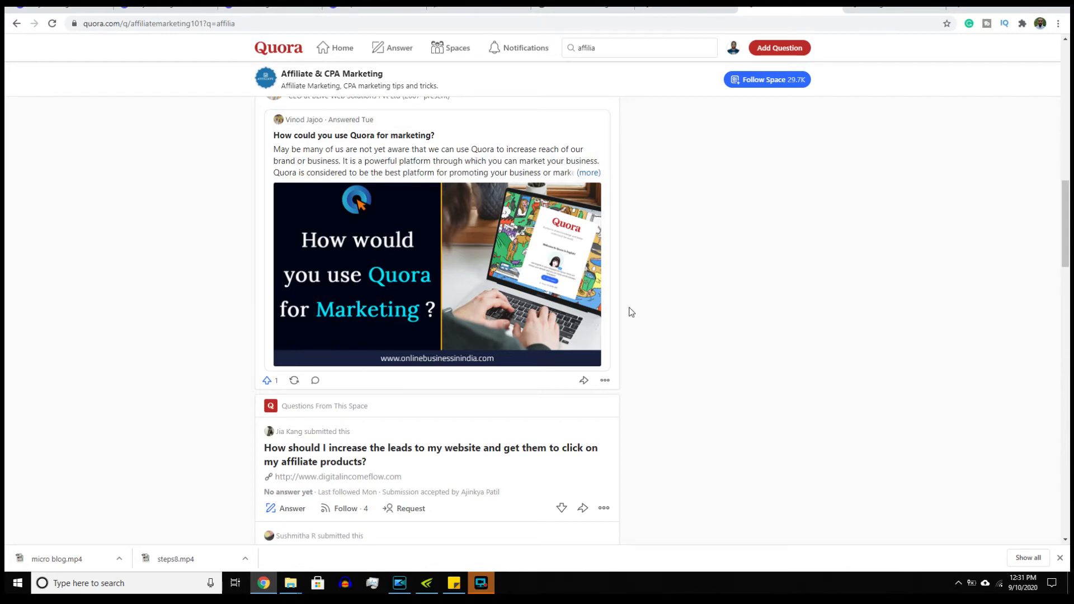
# - Start a new question on Quora, show its visibility options and enter the text "insert question"
pyautogui.click(764, 49)
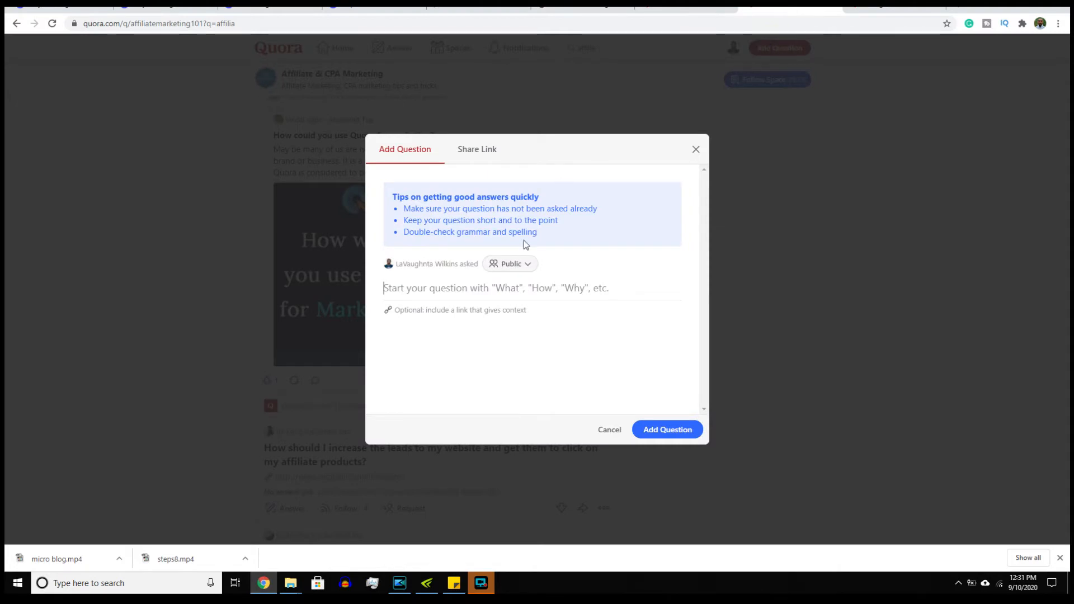
pyautogui.click(512, 268)
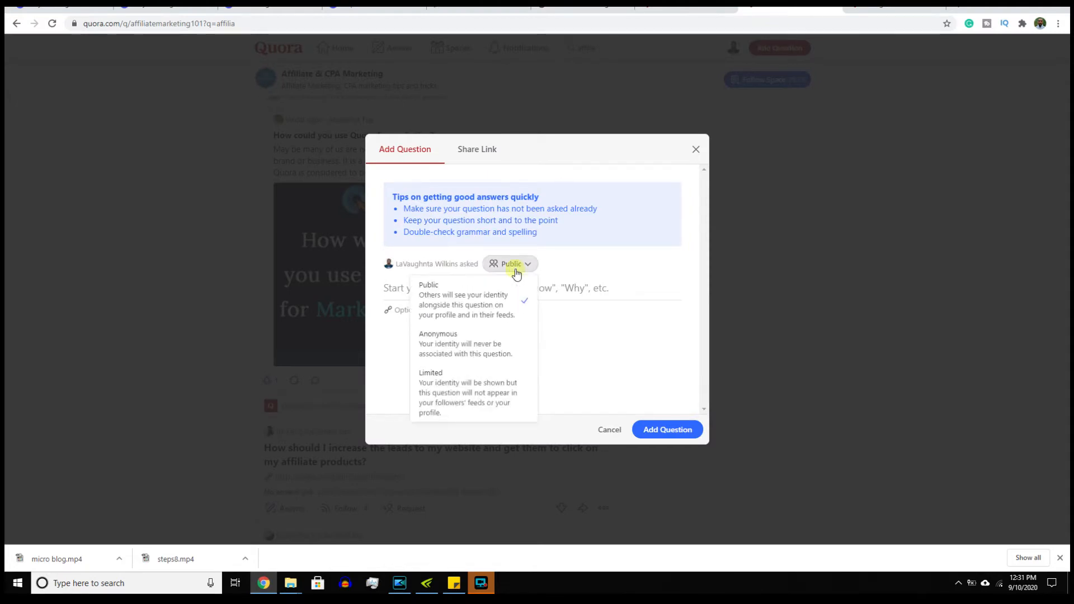
pyautogui.click(466, 341)
pyautogui.click(438, 314)
pyautogui.write('insert question')
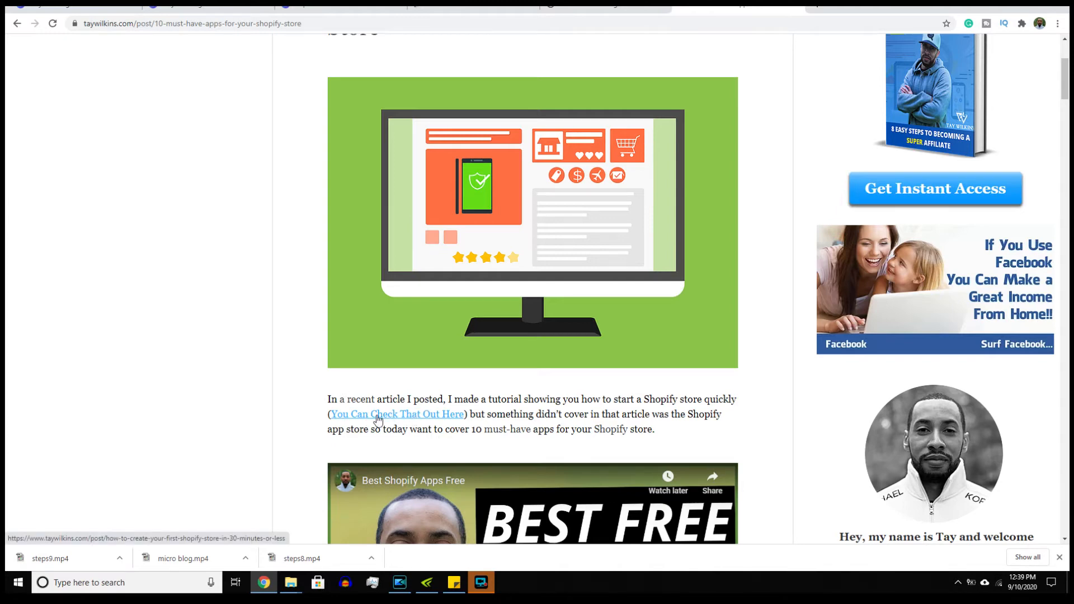
# - Follow the "You Can Check That Out Here" internal link to the post on creating a first Shopify store and look through it
pyautogui.click(398, 417)
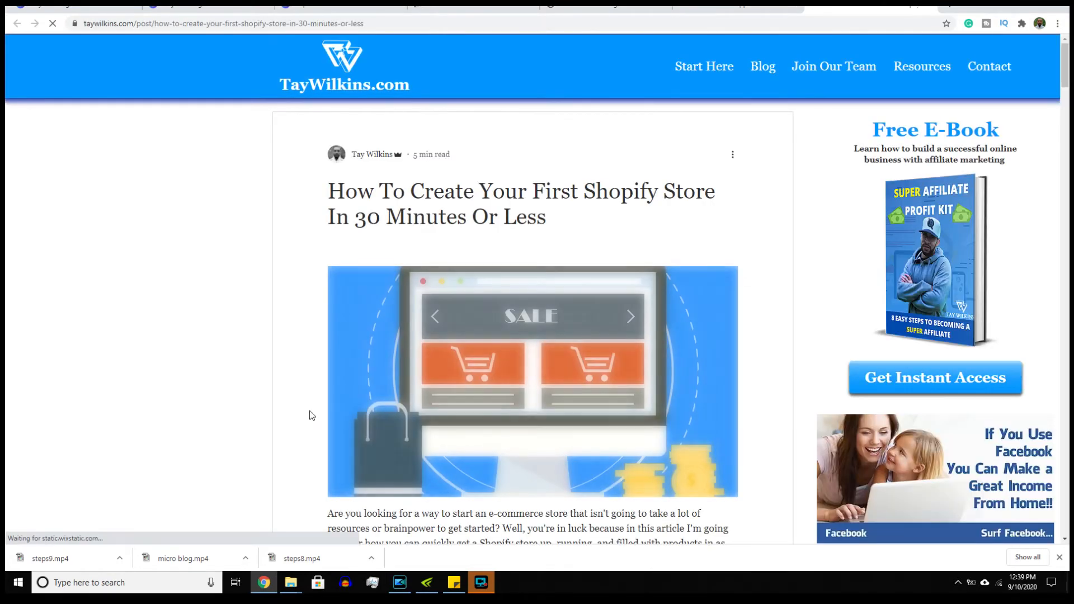
pyautogui.scroll(-4, 312, 415)
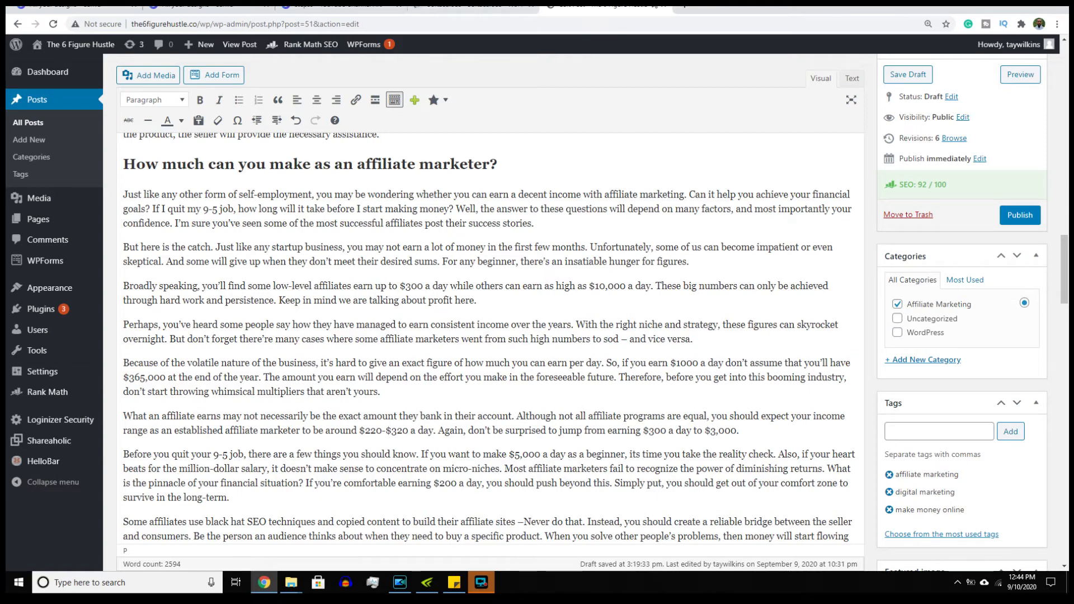
# - Open taywilkins.com in a new browser tab and look through its featured posts
pyautogui.click(685, 10)
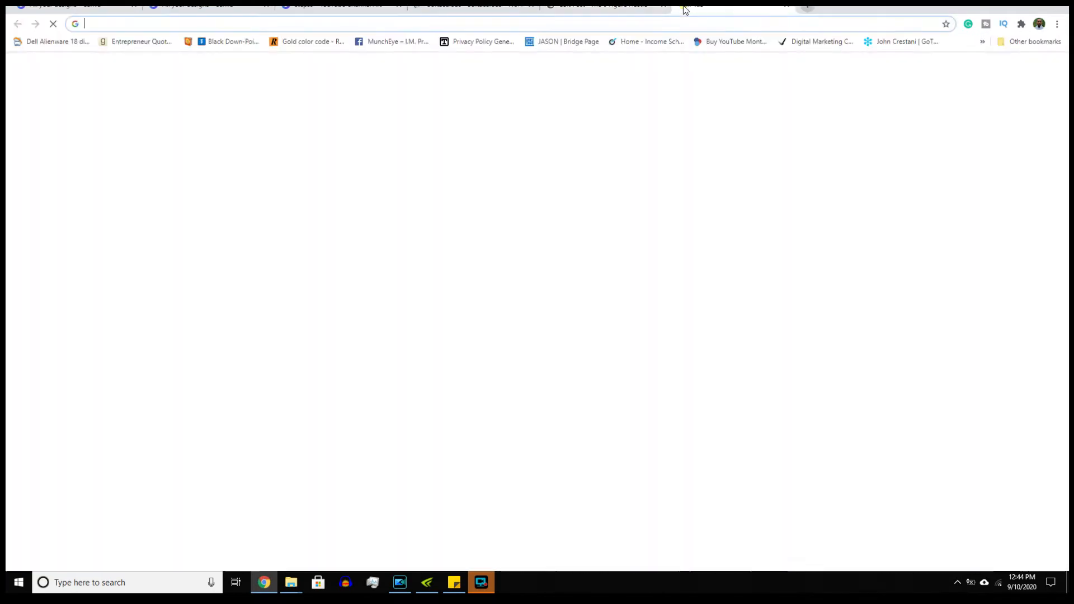
pyautogui.write('tay')
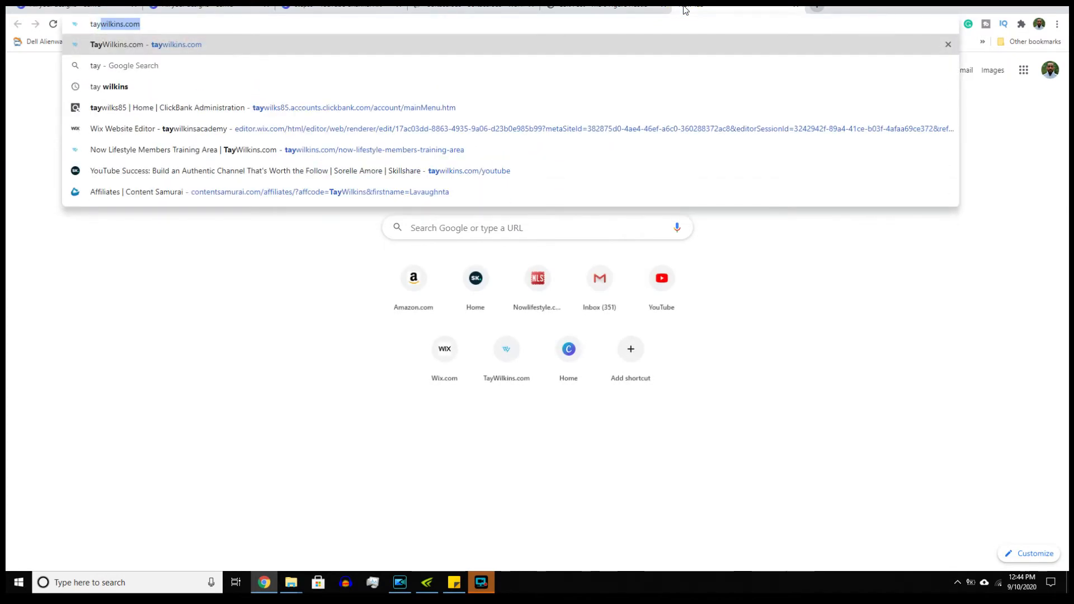
pyautogui.press('Return')
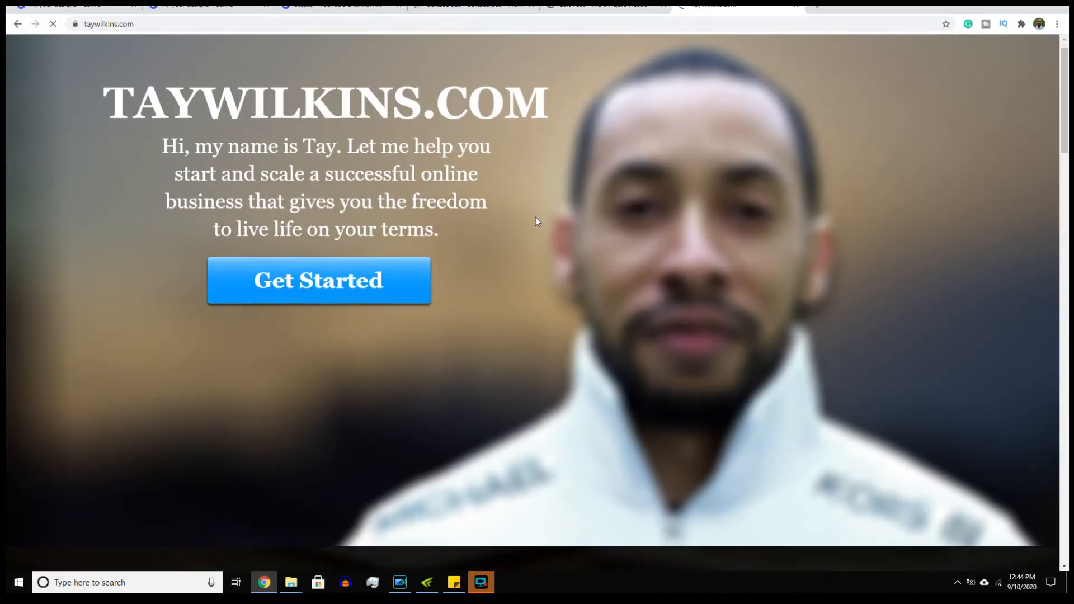
pyautogui.scroll(-15, 535, 217)
pyautogui.scroll(-5, 535, 217)
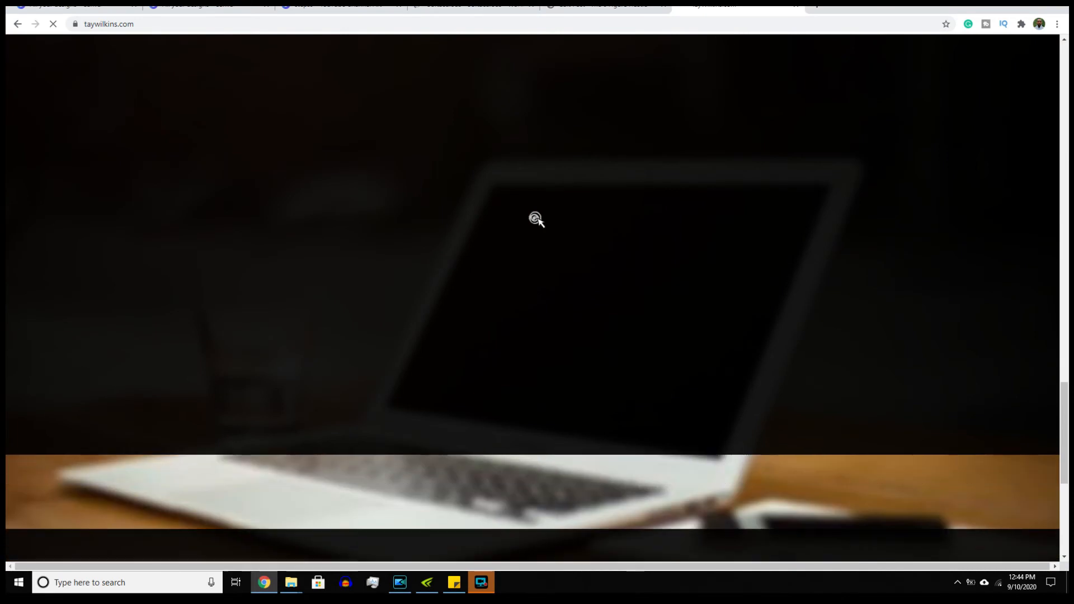
pyautogui.scroll(2, 535, 217)
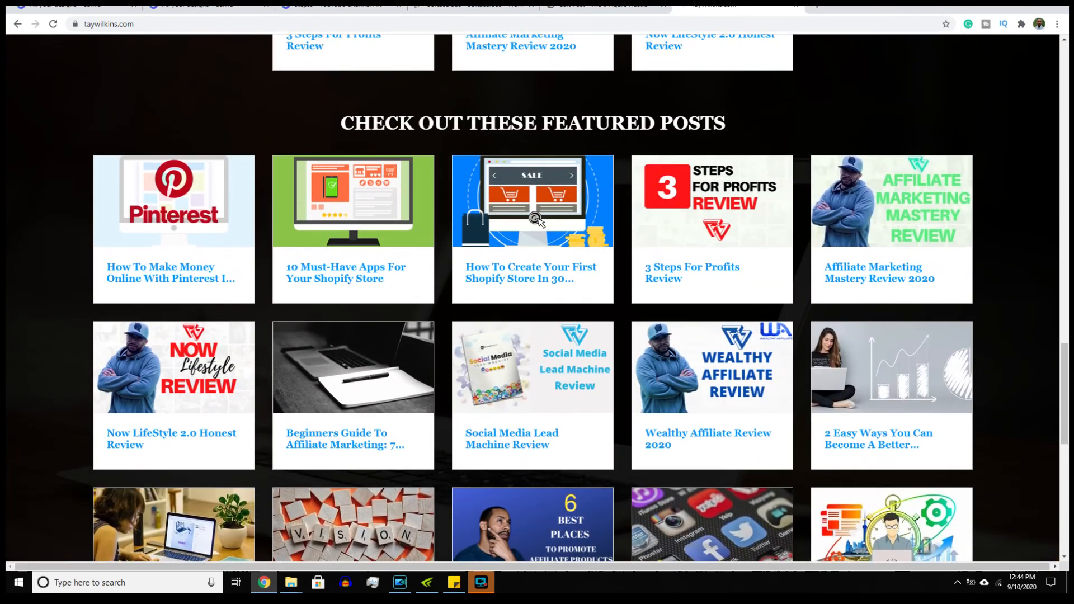
pyautogui.scroll(-1, 535, 218)
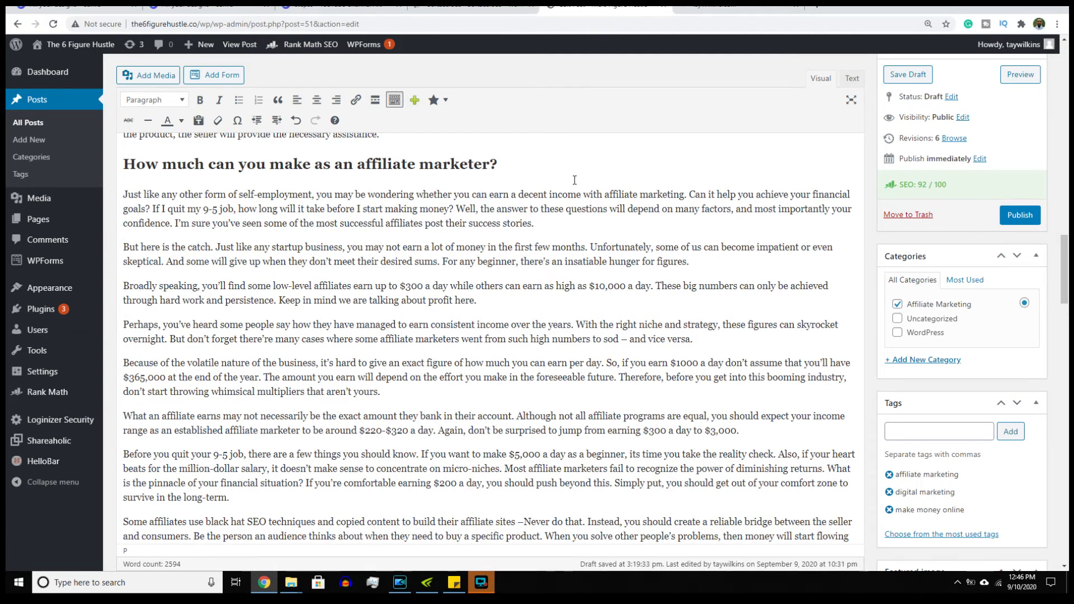
# - Return to the affiliate marketing draft and expand the Additional, Title Readability and Content Readability checks in Rank Math SEO
pyautogui.scroll(-20, 574, 180)
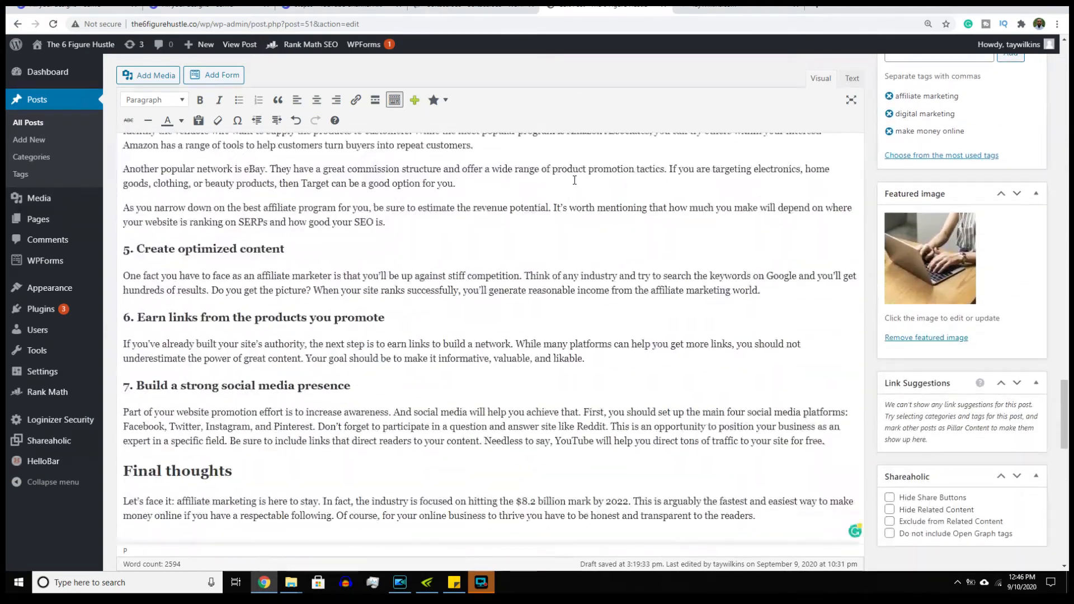
pyautogui.scroll(-9, 574, 180)
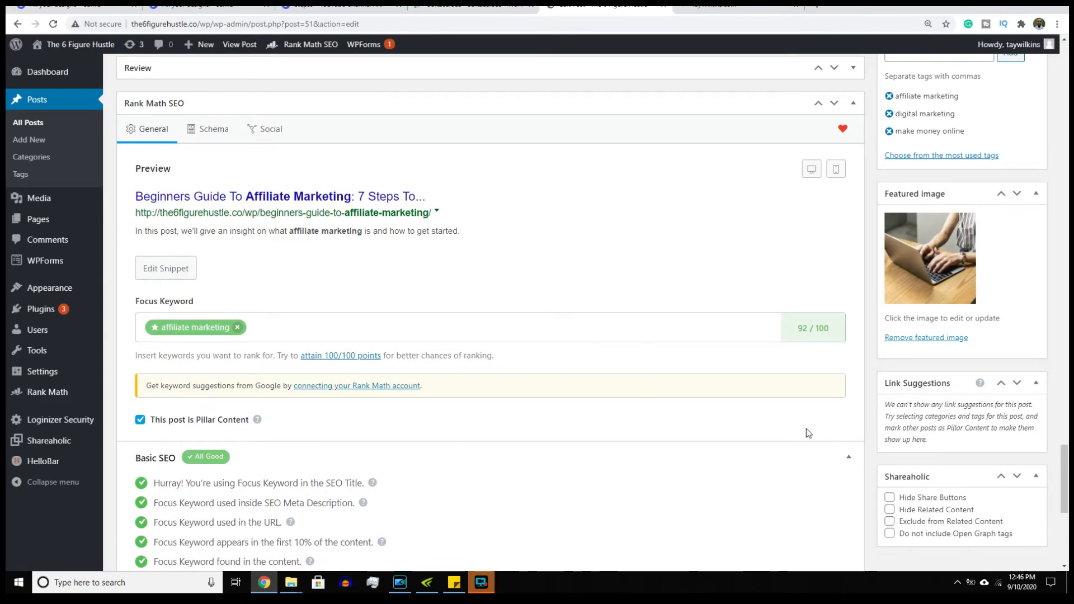
pyautogui.scroll(-6, 806, 429)
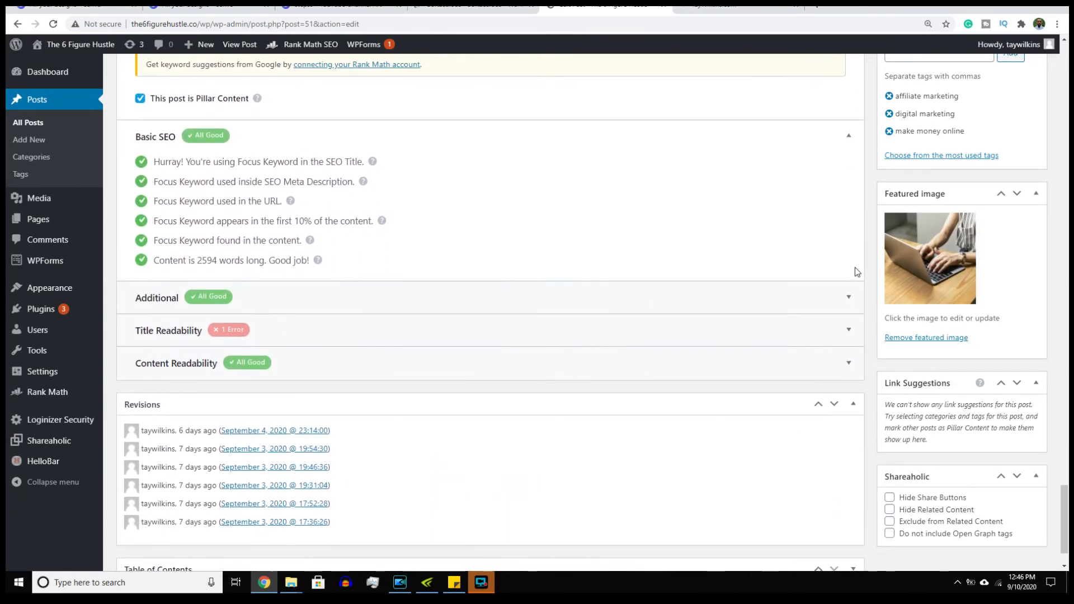
pyautogui.click(849, 298)
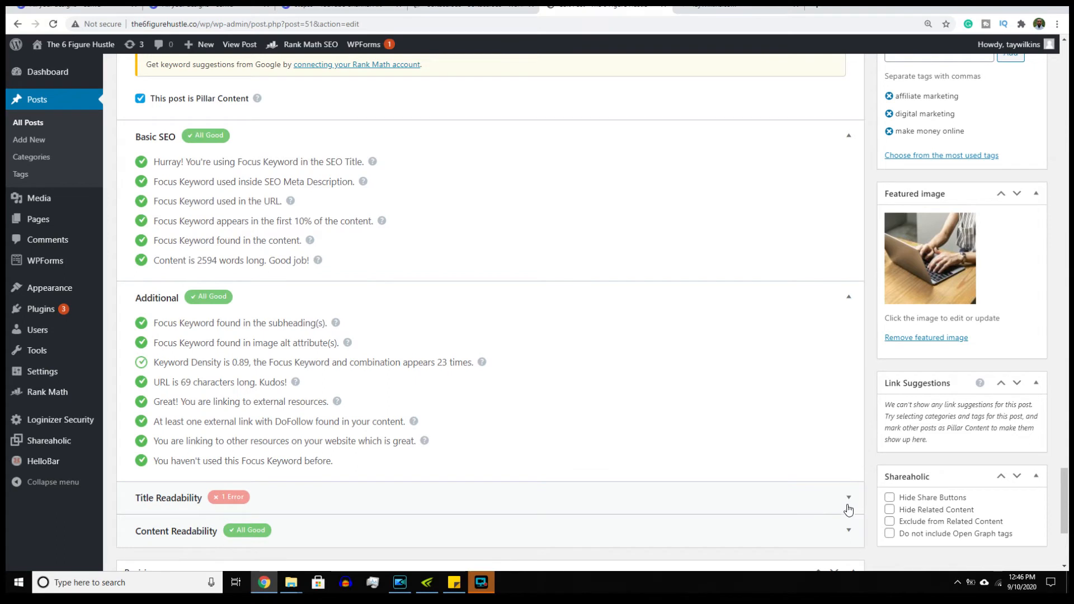
pyautogui.click(850, 530)
pyautogui.click(850, 509)
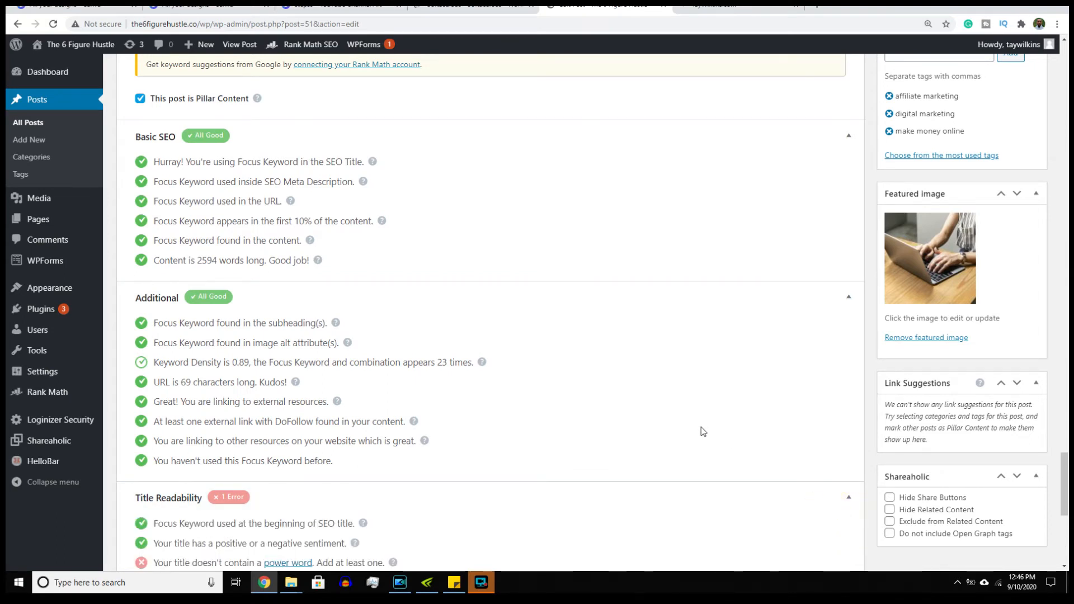
# - Review the focus keyword and go through the Basic SEO, Additional, Title Readability and Content Readability checks of the draft
pyautogui.scroll(1, 695, 364)
pyautogui.scroll(5, 694, 365)
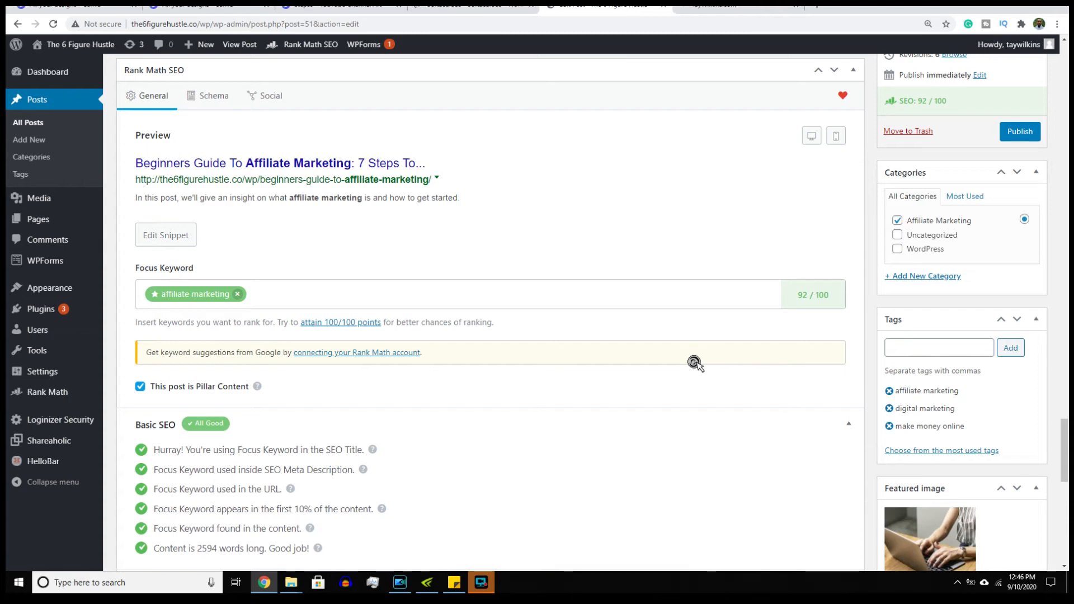
pyautogui.click(285, 298)
pyautogui.scroll(-3, 462, 404)
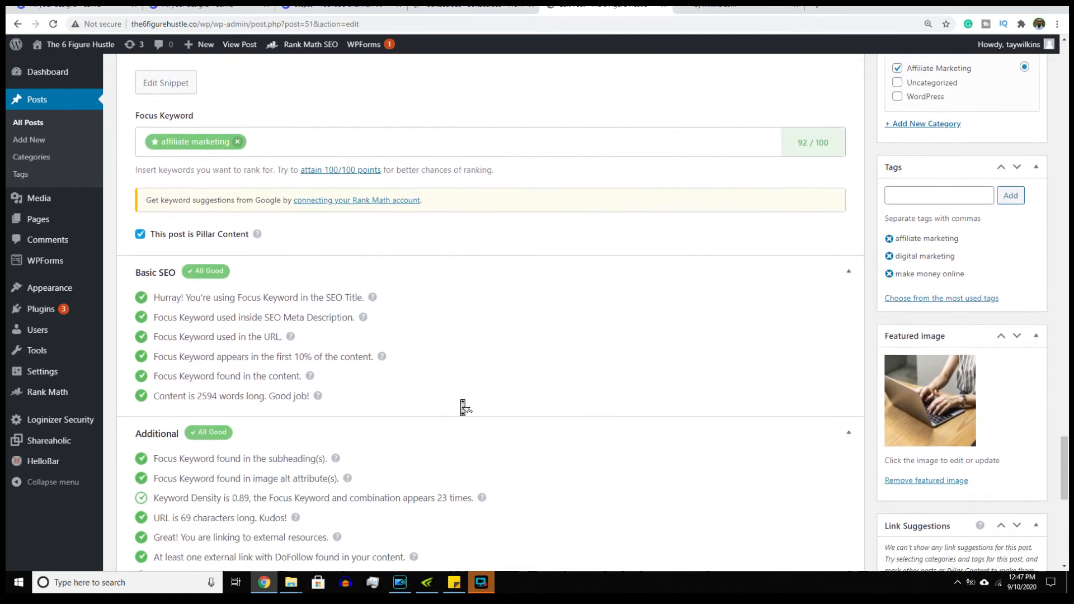
pyautogui.scroll(-1, 462, 404)
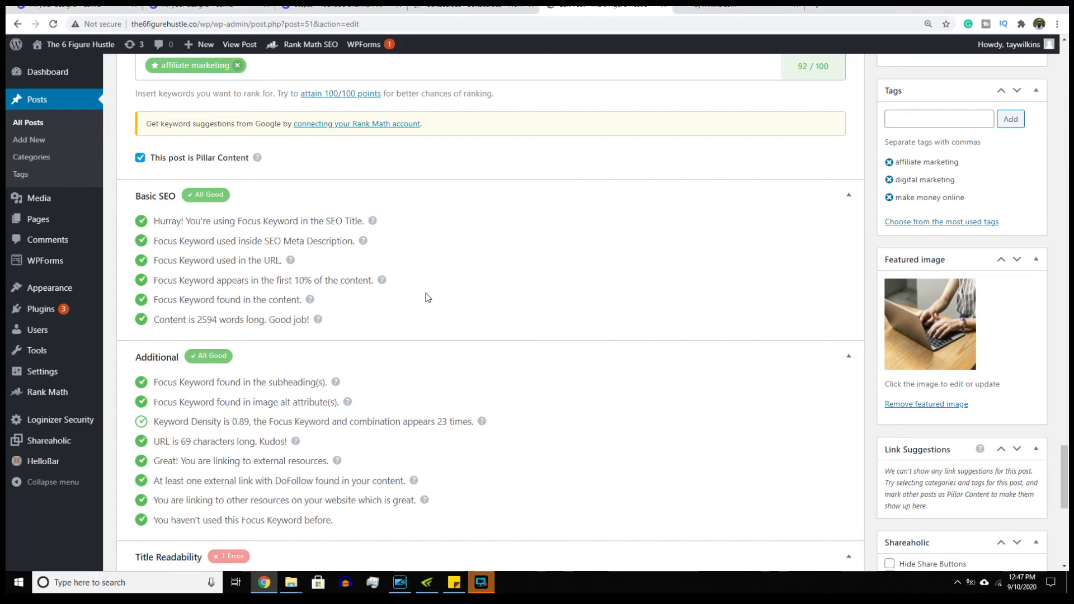
pyautogui.scroll(-2, 428, 297)
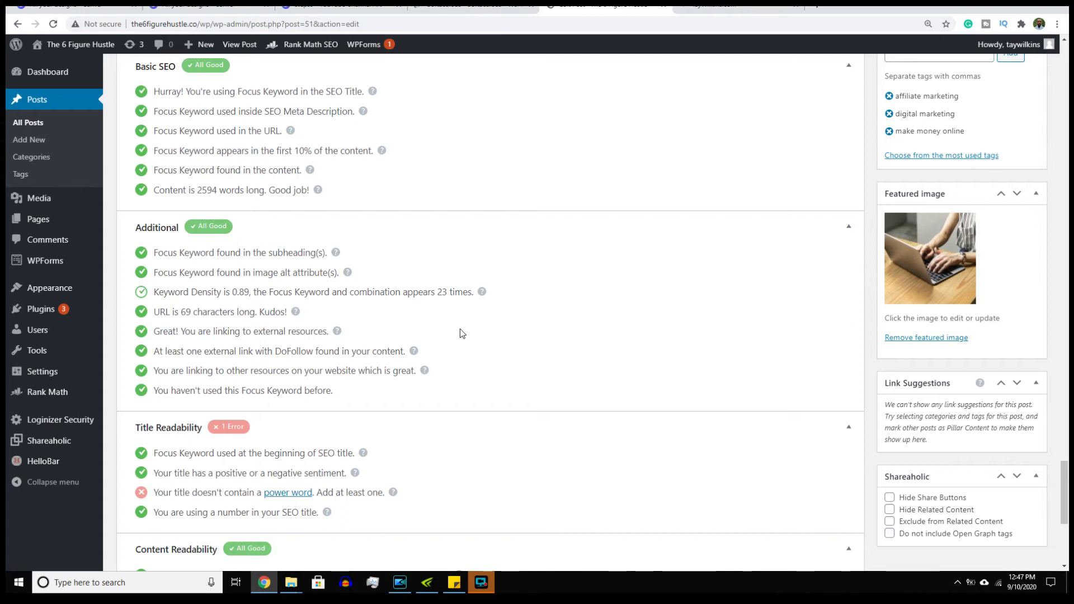
pyautogui.scroll(-2, 463, 333)
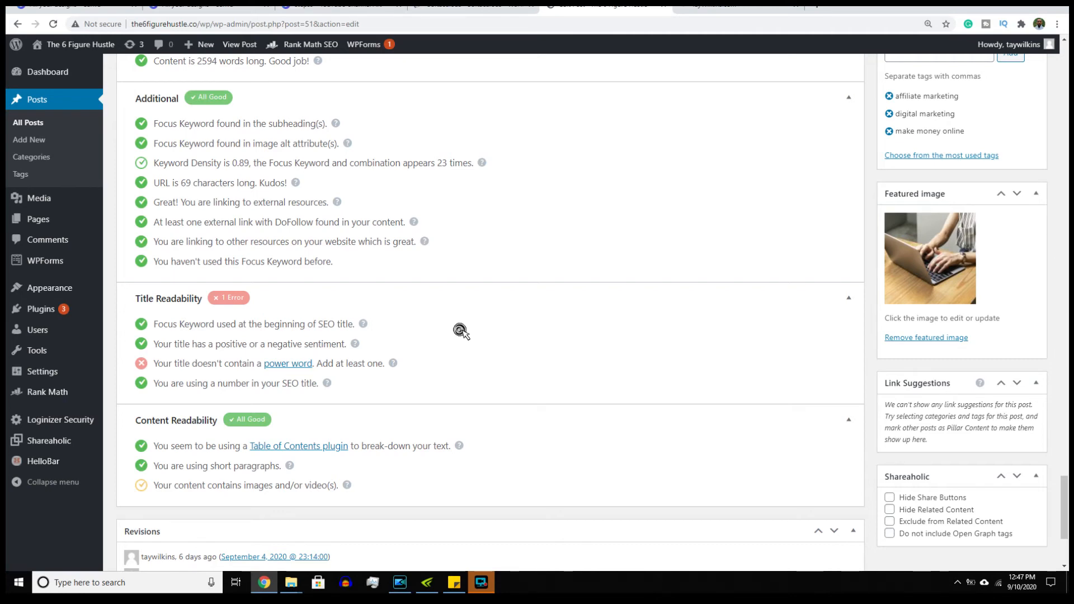
pyautogui.scroll(2, 456, 304)
pyautogui.scroll(4, 457, 302)
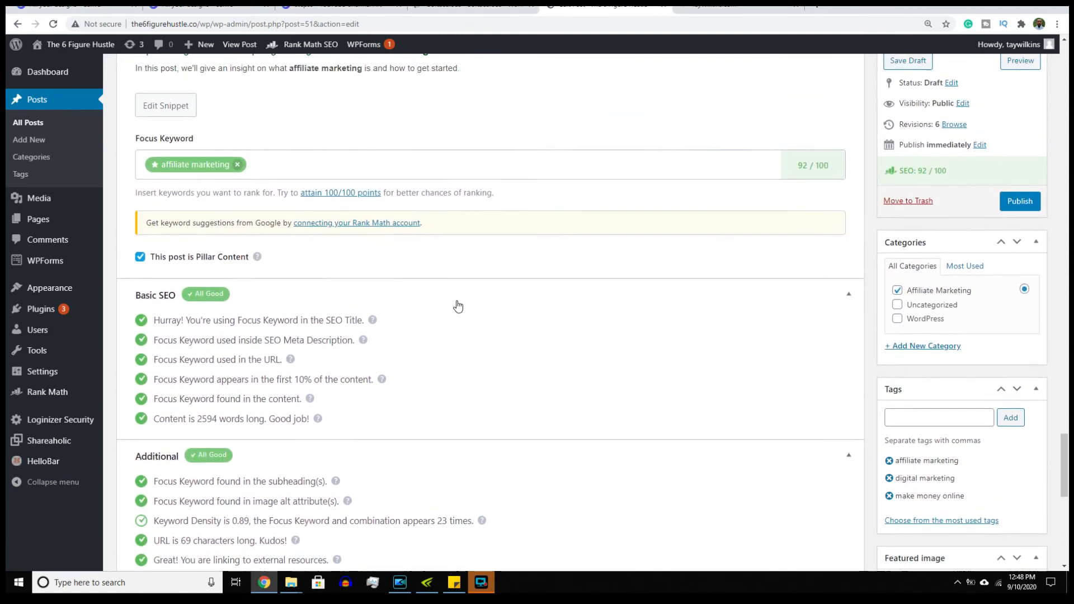
pyautogui.scroll(1, 456, 304)
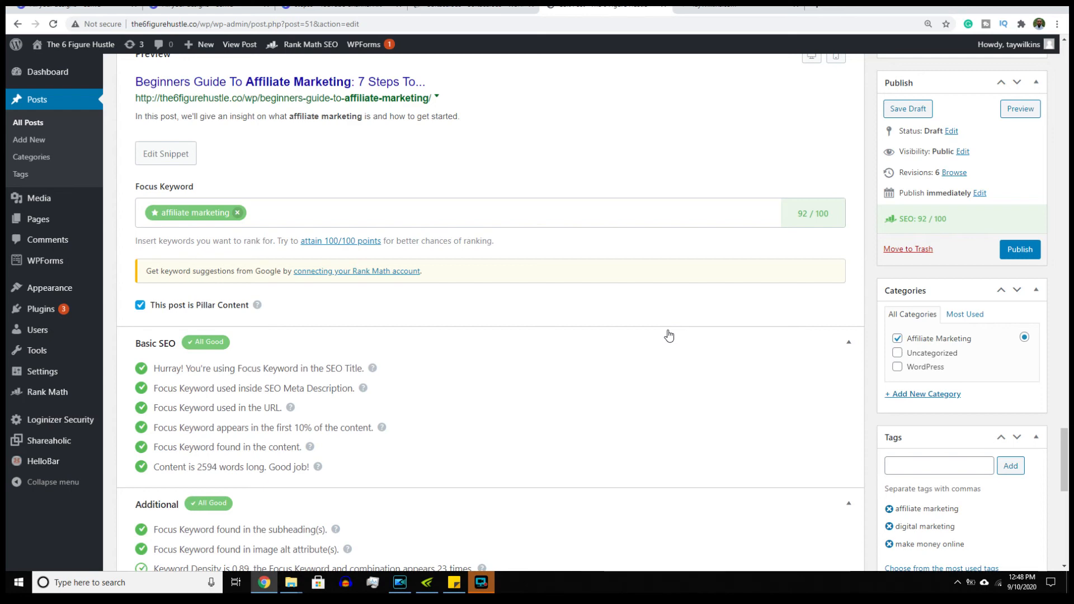
pyautogui.scroll(-1, 669, 334)
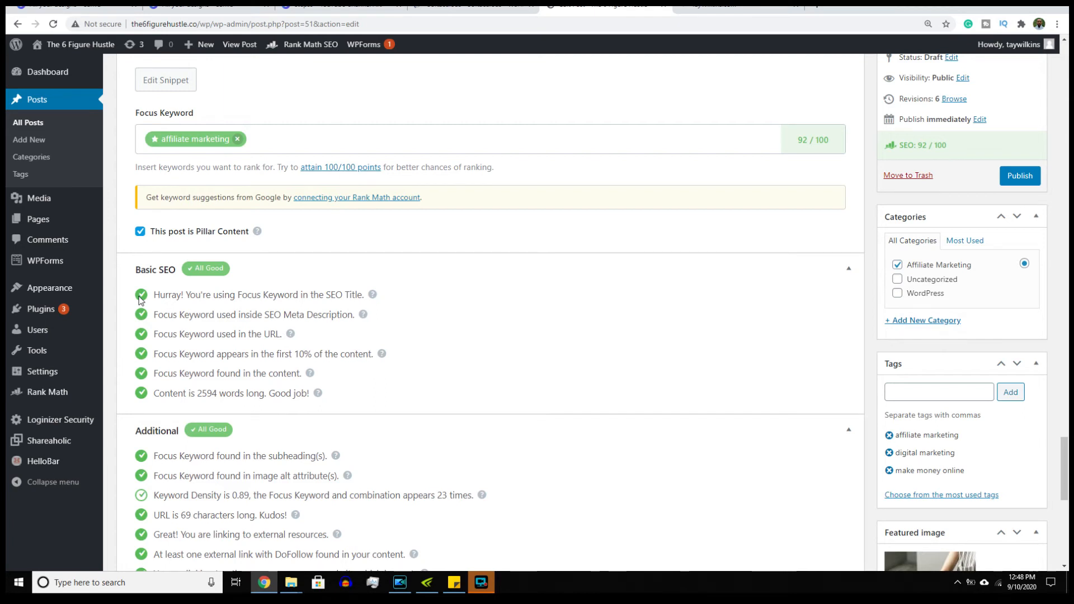
pyautogui.scroll(-3, 140, 302)
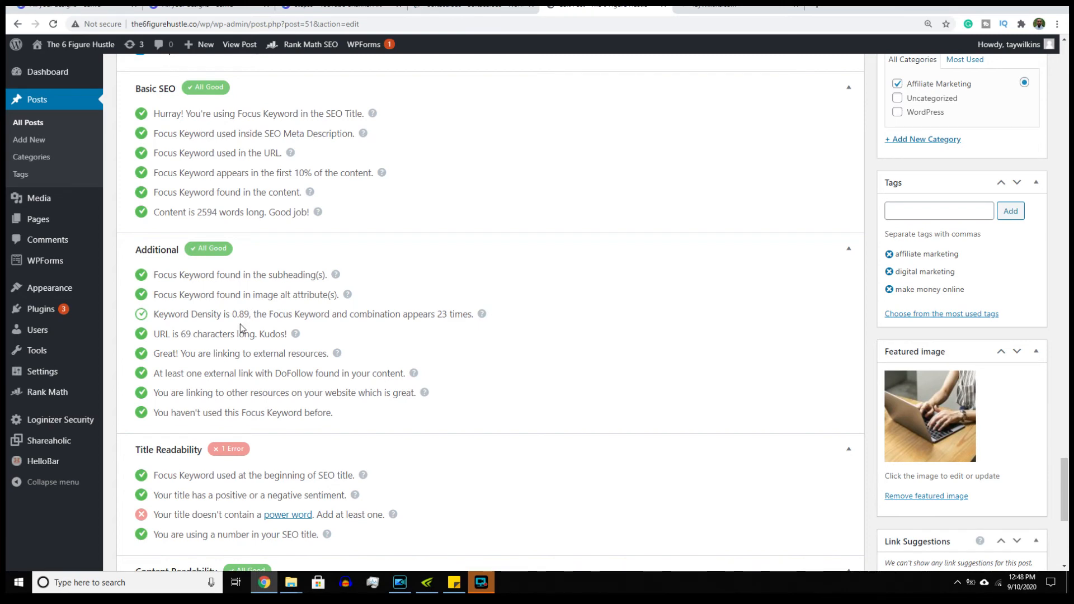
pyautogui.scroll(-3, 240, 329)
pyautogui.scroll(-3, 242, 324)
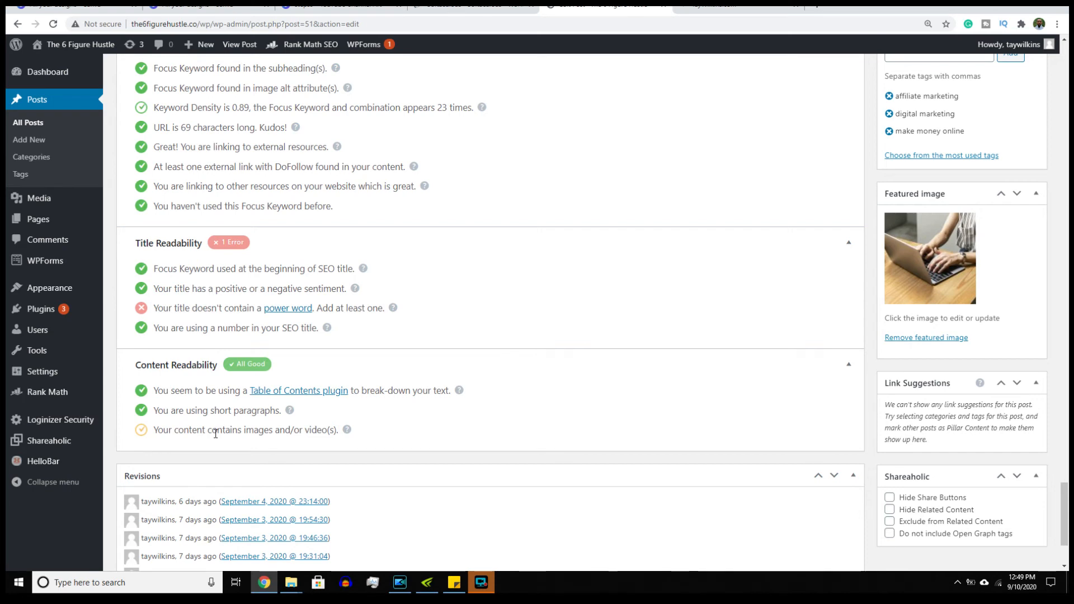
pyautogui.scroll(3, 217, 427)
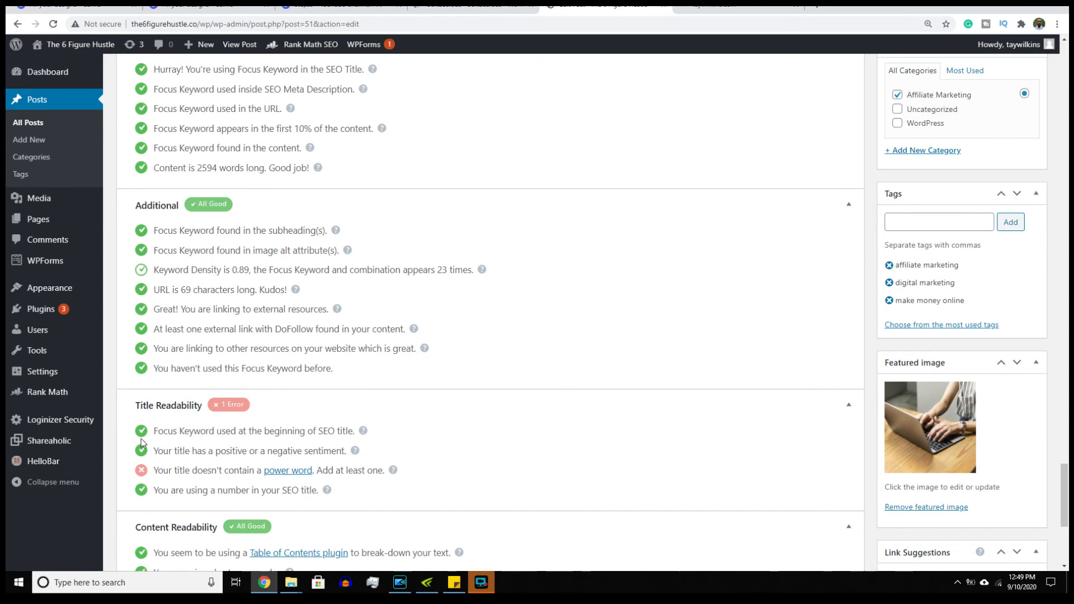
# - Go back up to the post content and look over its numbered how-to sections
pyautogui.scroll(1, 143, 446)
pyautogui.scroll(10, 144, 446)
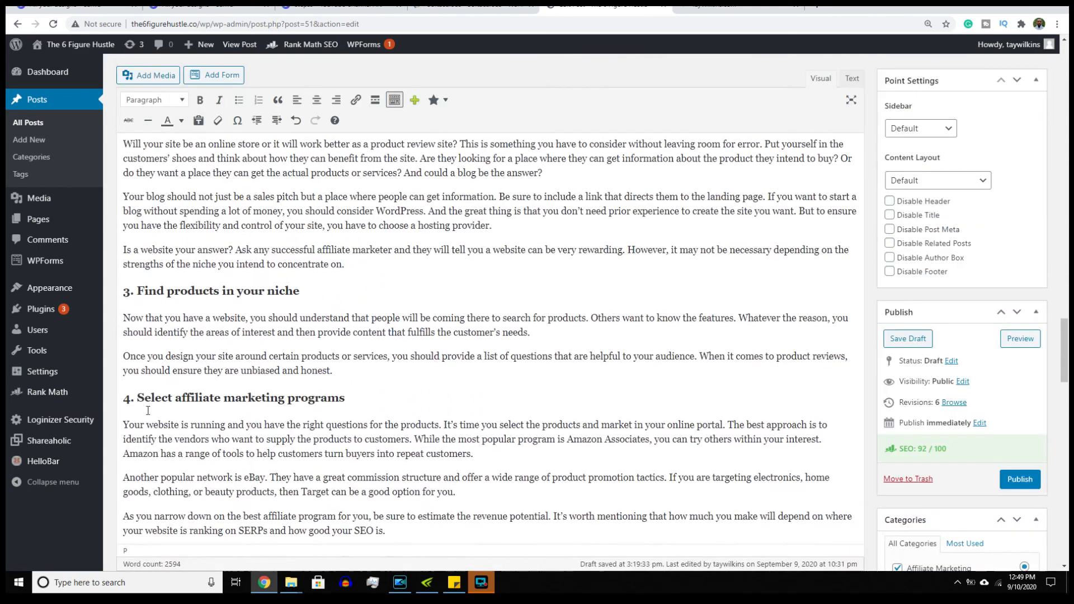
pyautogui.scroll(1, 148, 411)
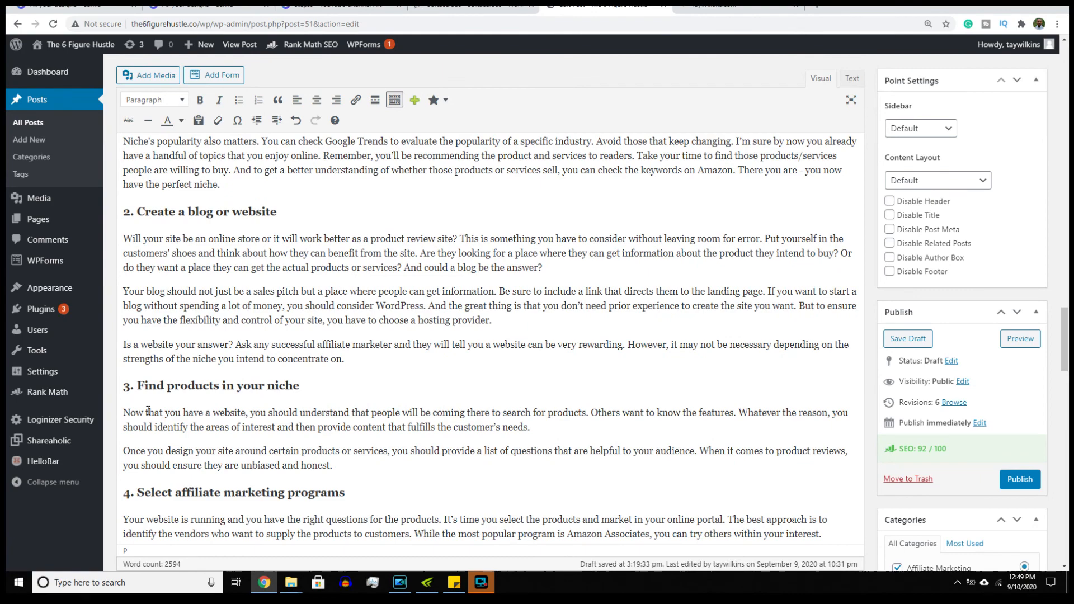
pyautogui.scroll(-2, 148, 411)
pyautogui.scroll(-3, 147, 411)
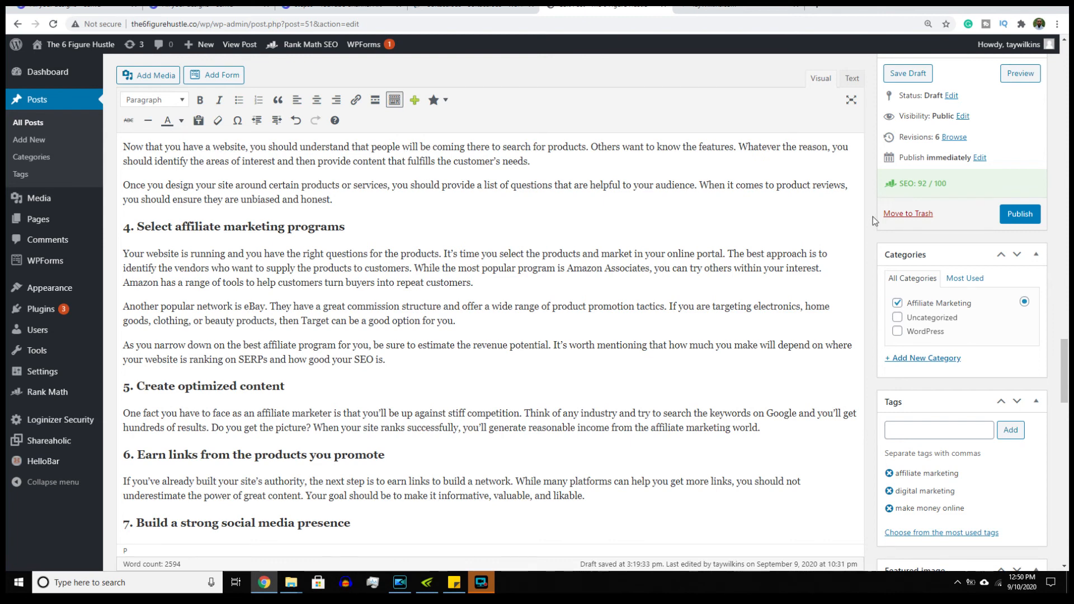
# - Examine the draft's publish settings, categories, tags and featured image, then return to the publish options
pyautogui.scroll(4, 873, 217)
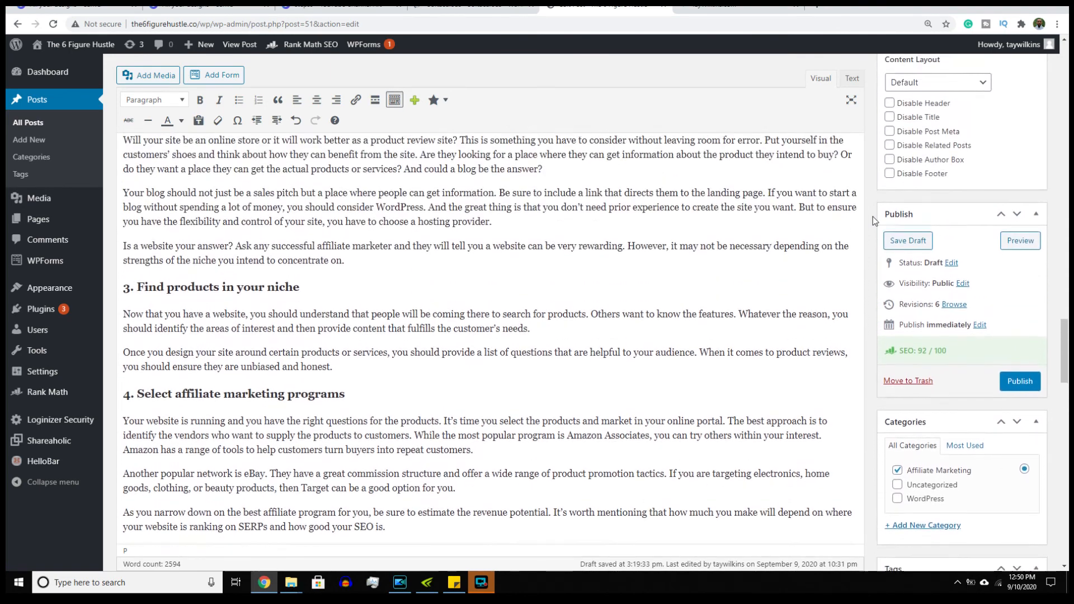
pyautogui.scroll(1, 873, 216)
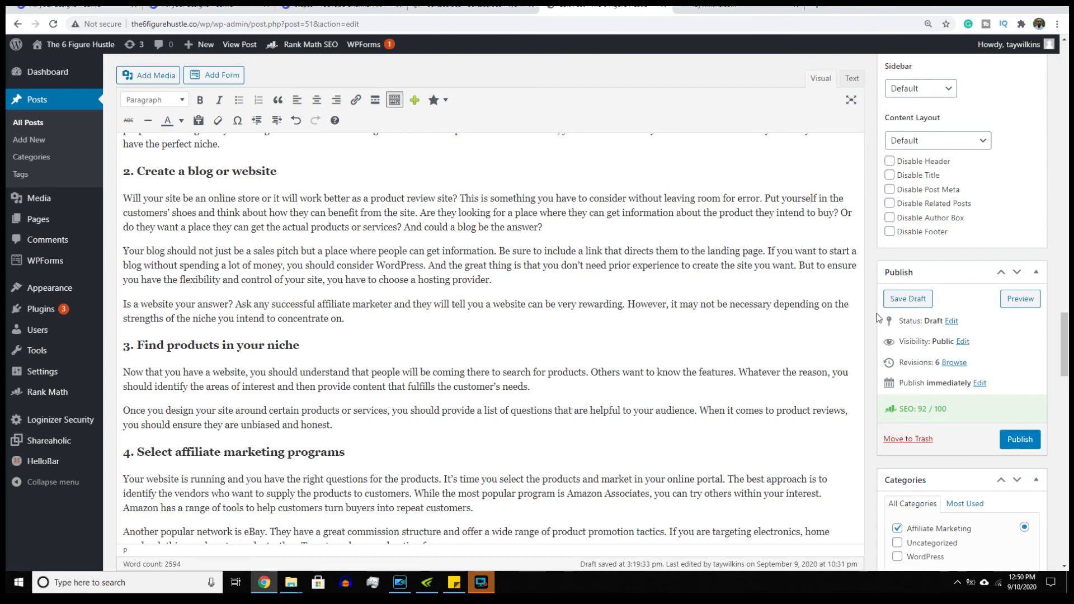
pyautogui.scroll(-4, 878, 318)
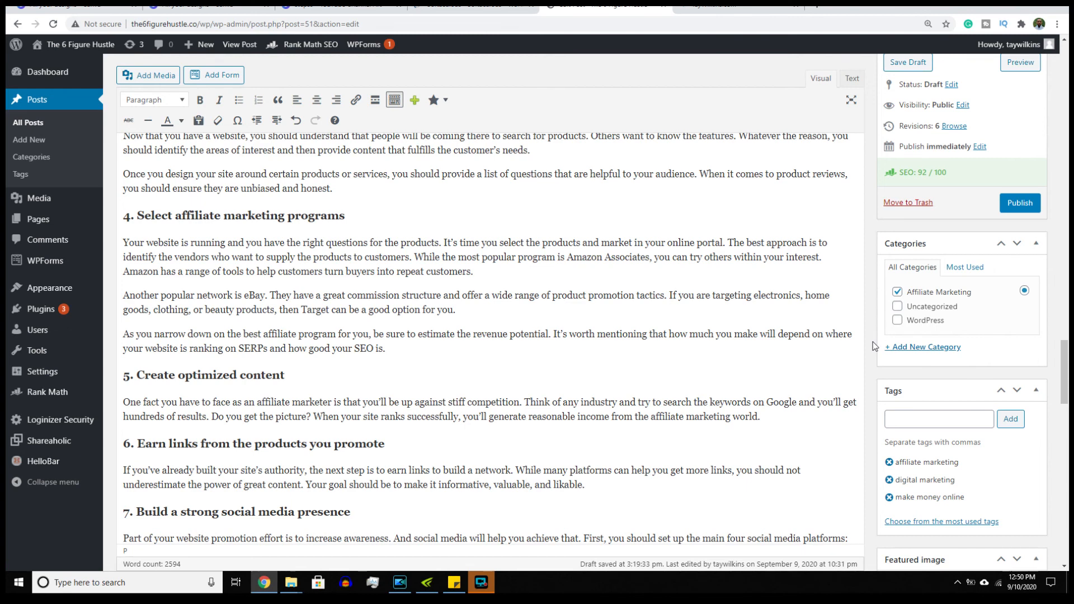
pyautogui.scroll(-2, 874, 344)
pyautogui.scroll(-1, 874, 350)
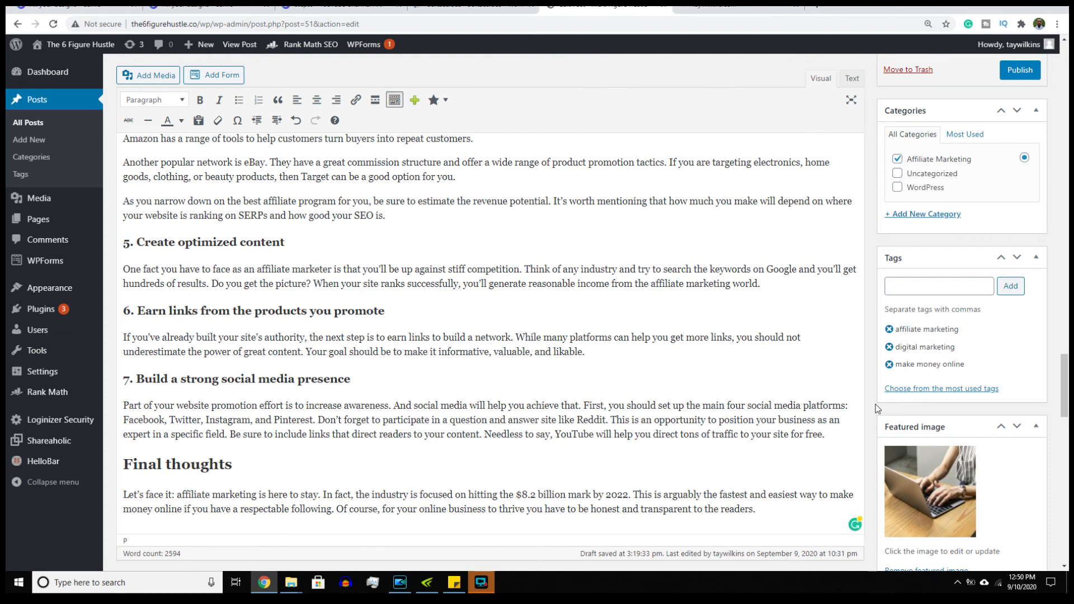
pyautogui.scroll(-2, 876, 408)
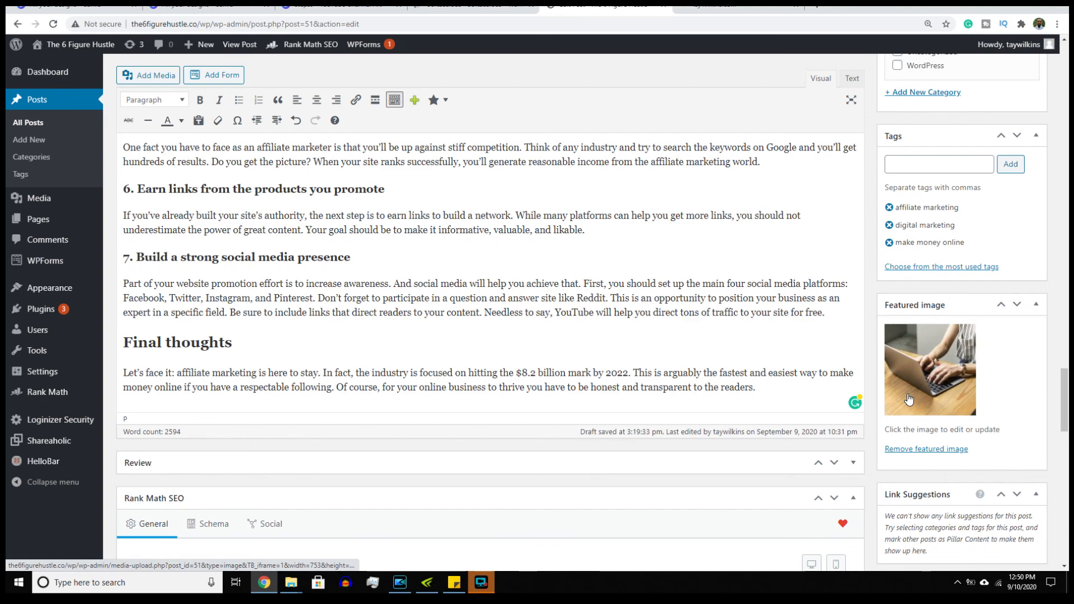
pyautogui.scroll(10, 909, 398)
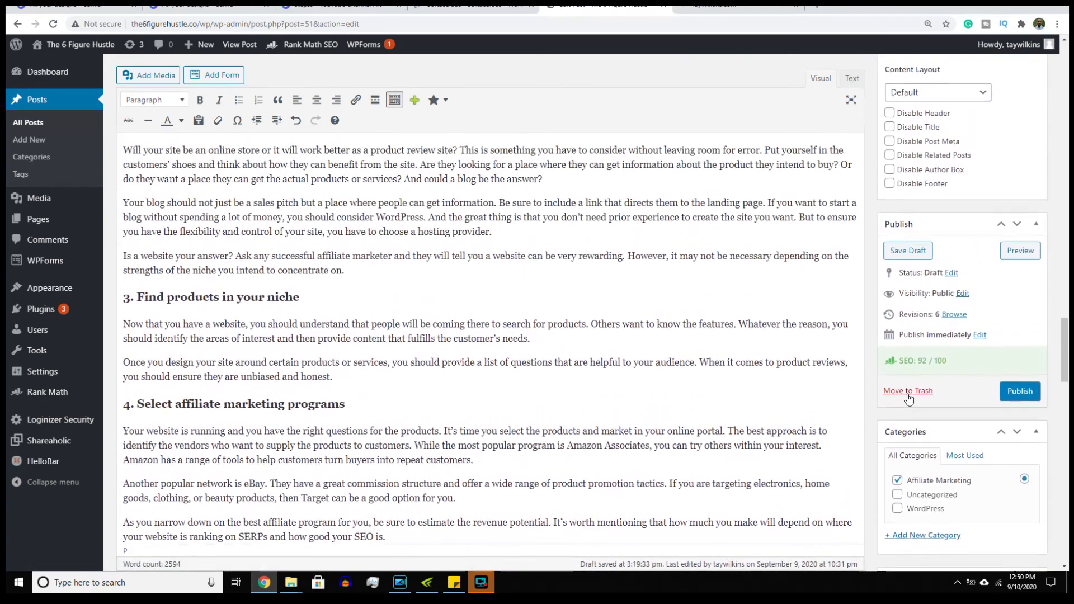
pyautogui.scroll(1, 909, 398)
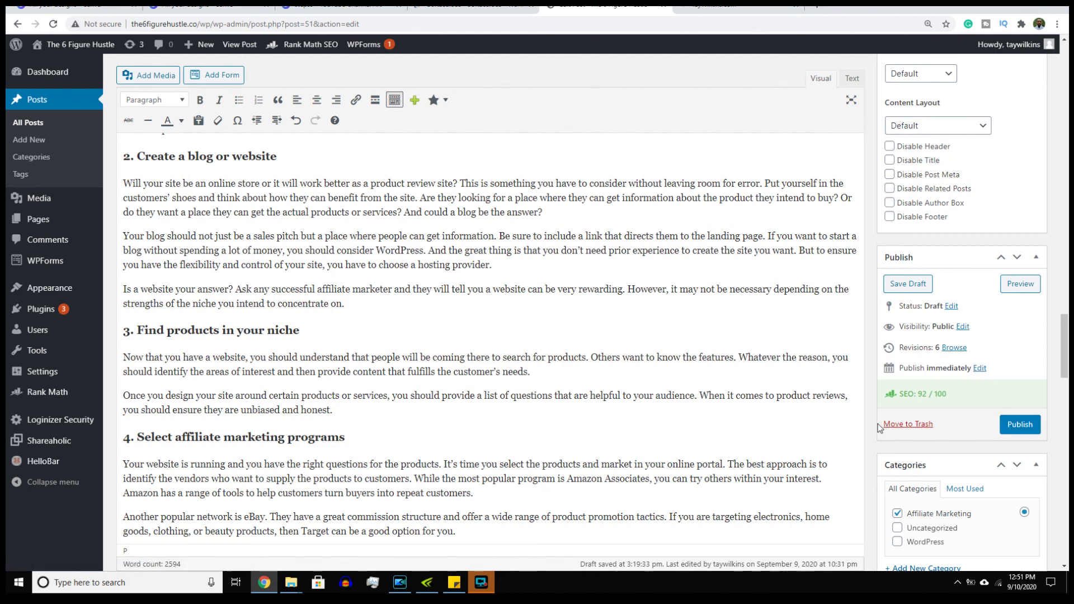
pyautogui.scroll(1, 877, 428)
pyautogui.scroll(1, 875, 428)
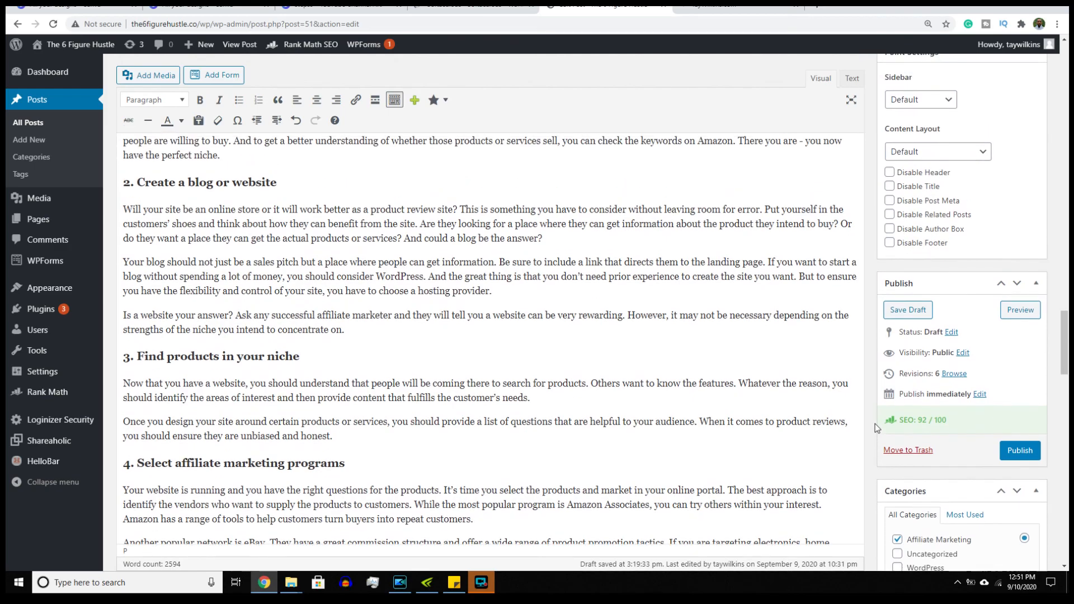